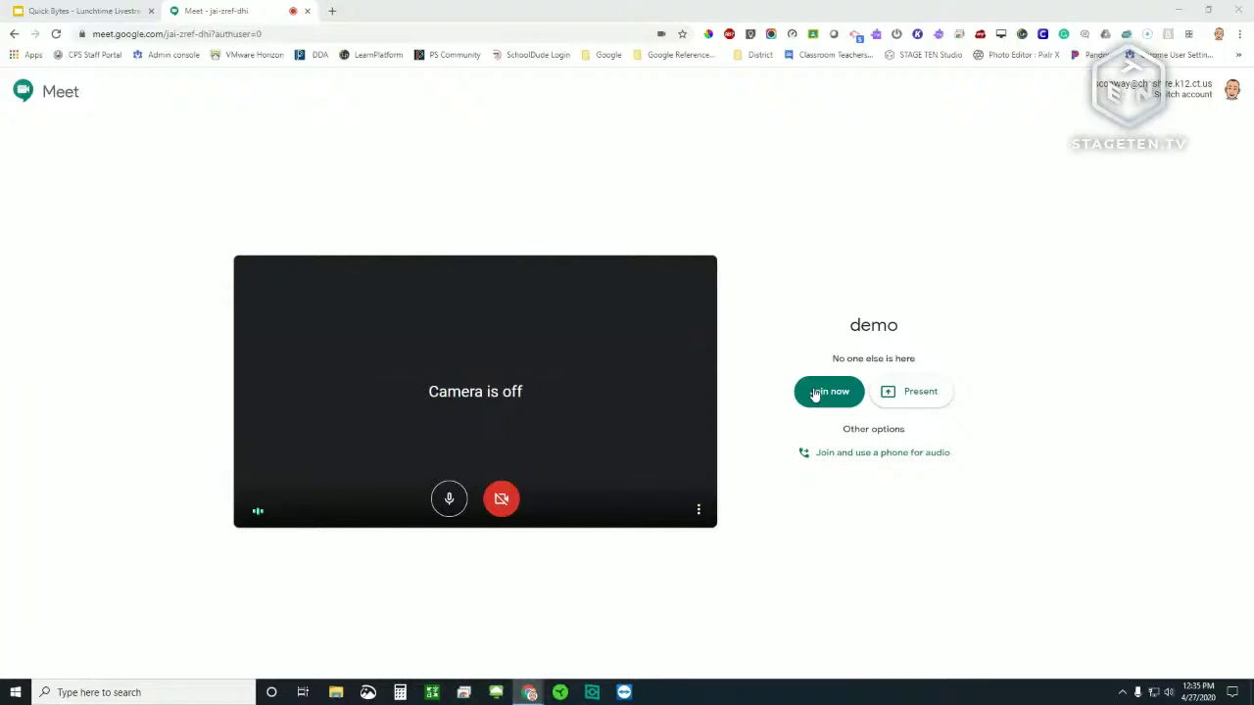
# Join the demo meeting and dismiss the prompt for adding others.
pyautogui.click(821, 393)
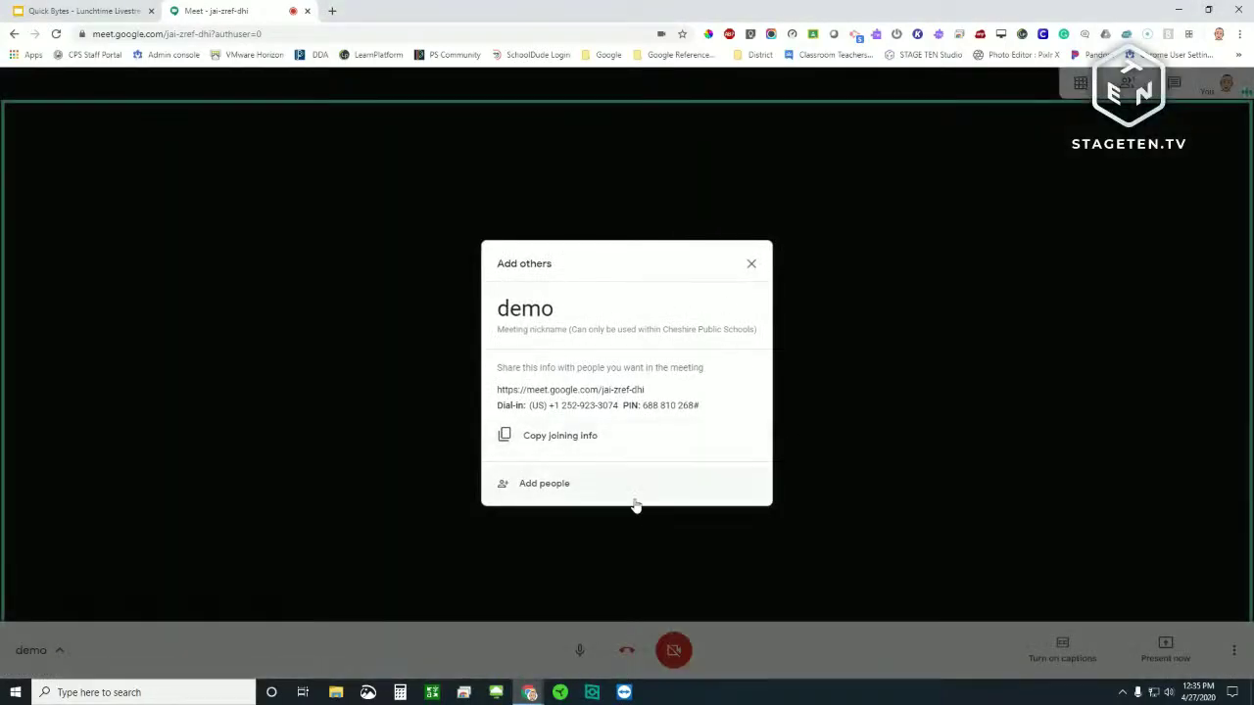
pyautogui.click(749, 264)
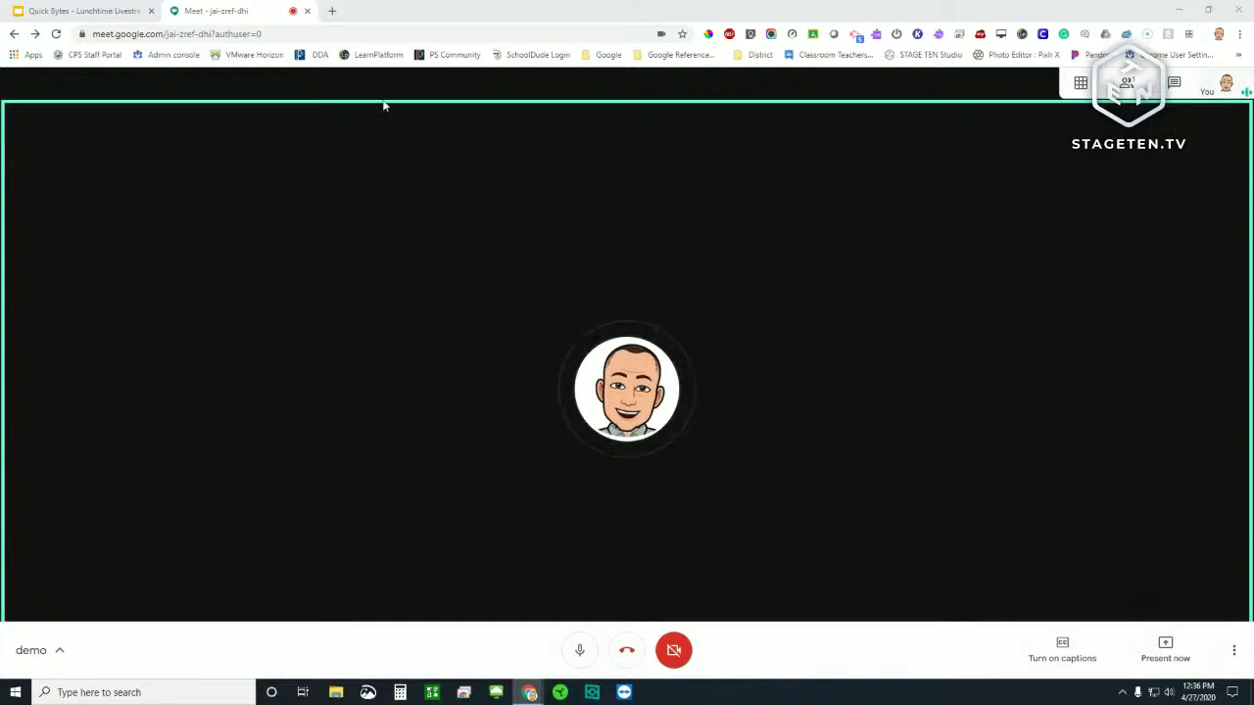
# Arrange the Meet window and a separate new-tab browser window side by side, with the meeting on the left half.
pyautogui.moveTo(510, 8); pyautogui.dragTo(0, 225)
pyautogui.moveTo(0, 12); pyautogui.dragTo(1018, 166)
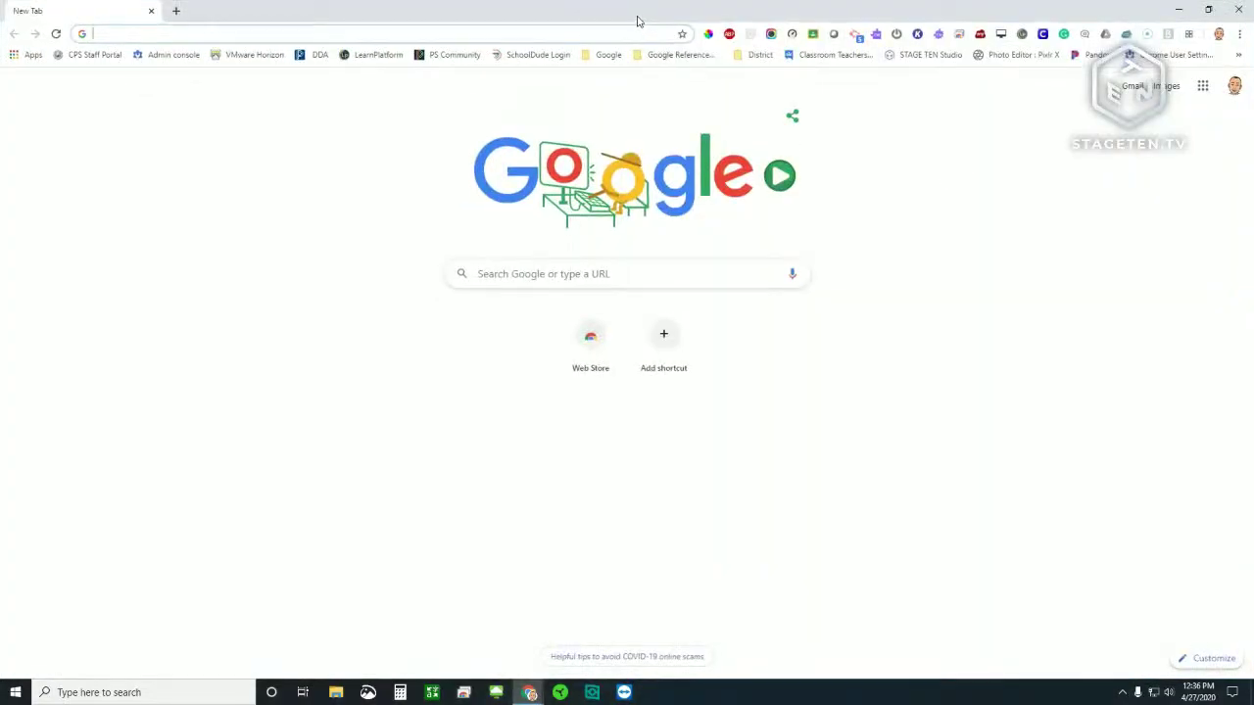
pyautogui.moveTo(635, 19); pyautogui.dragTo(1253, 196)
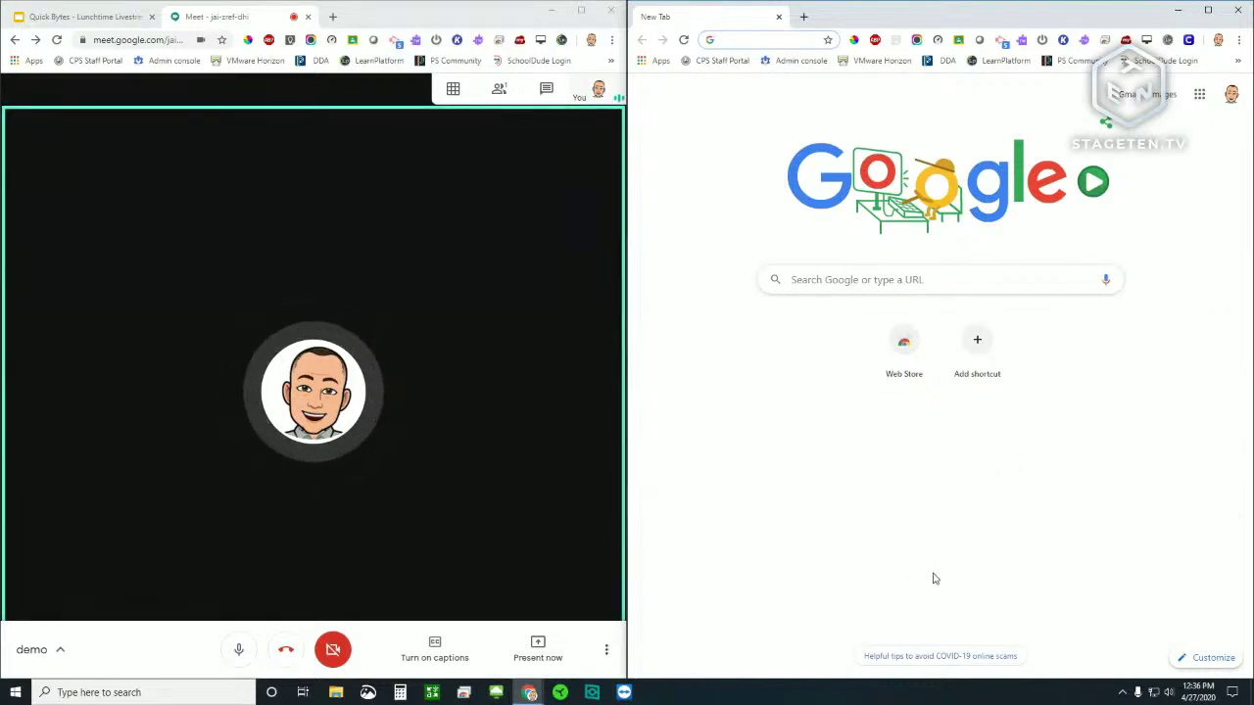
# Present the New Tab Chrome tab to the meeting with audio sharing enabled.
pyautogui.click(537, 650)
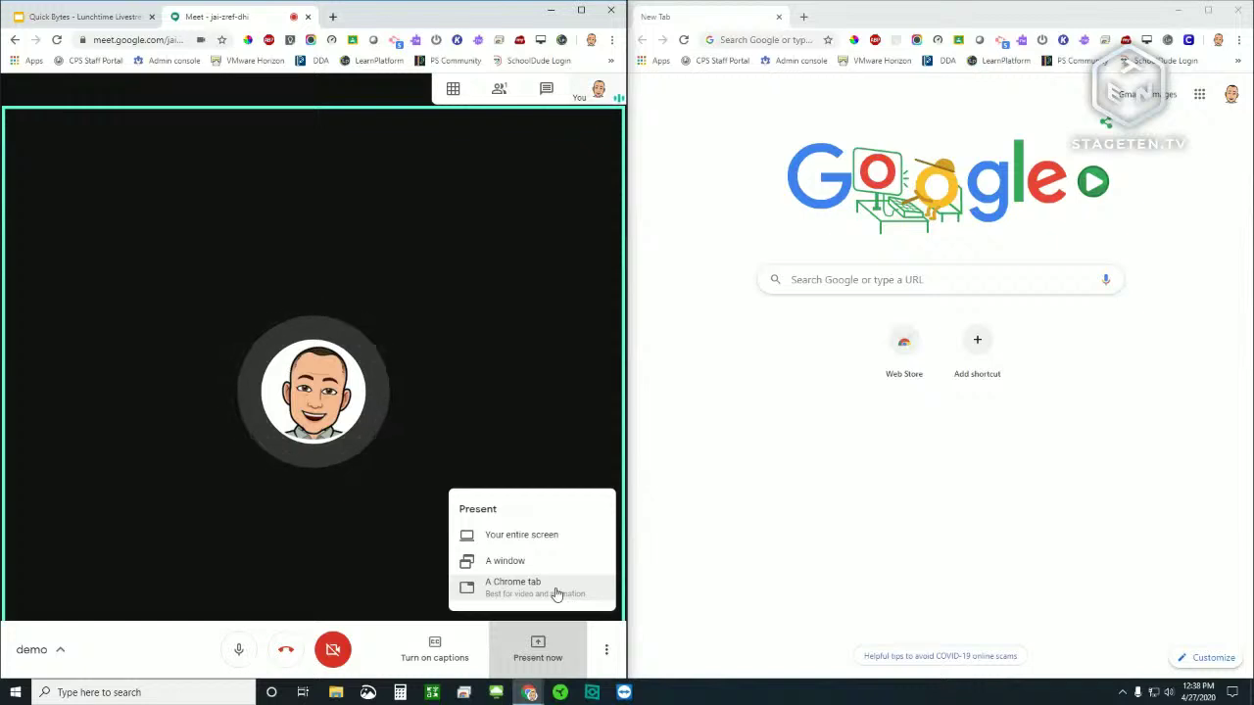
pyautogui.click(555, 594)
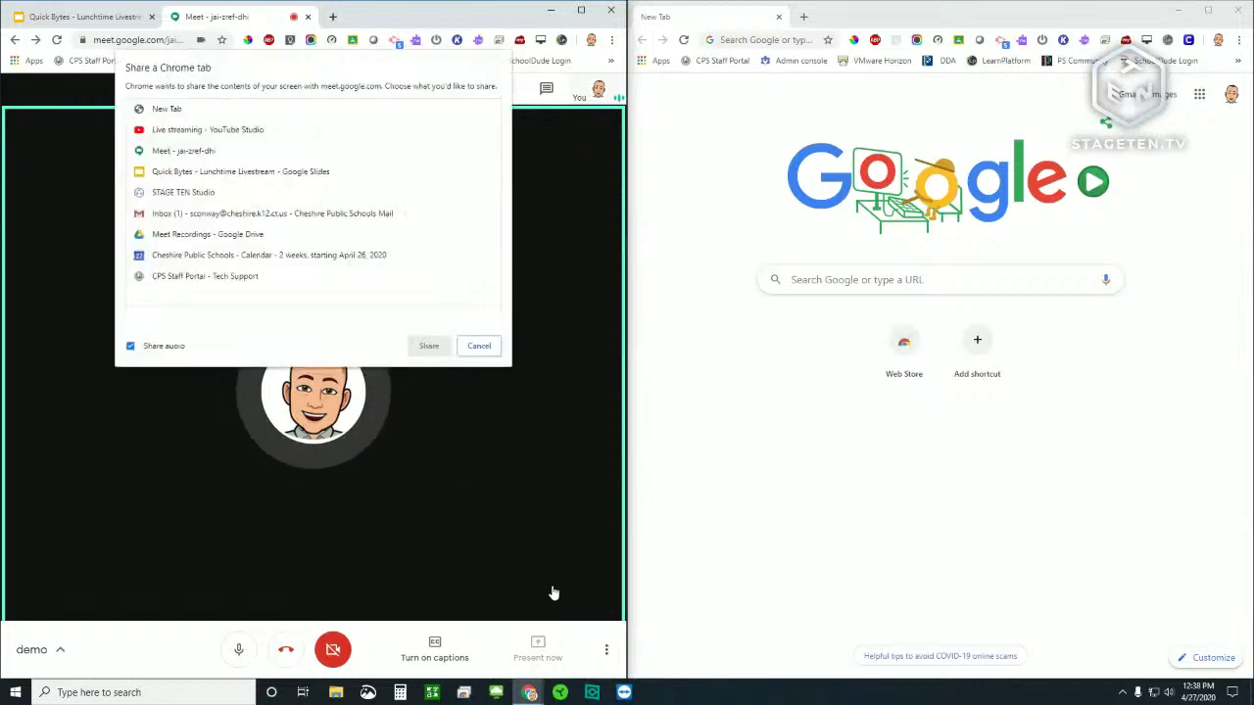
pyautogui.click(165, 117)
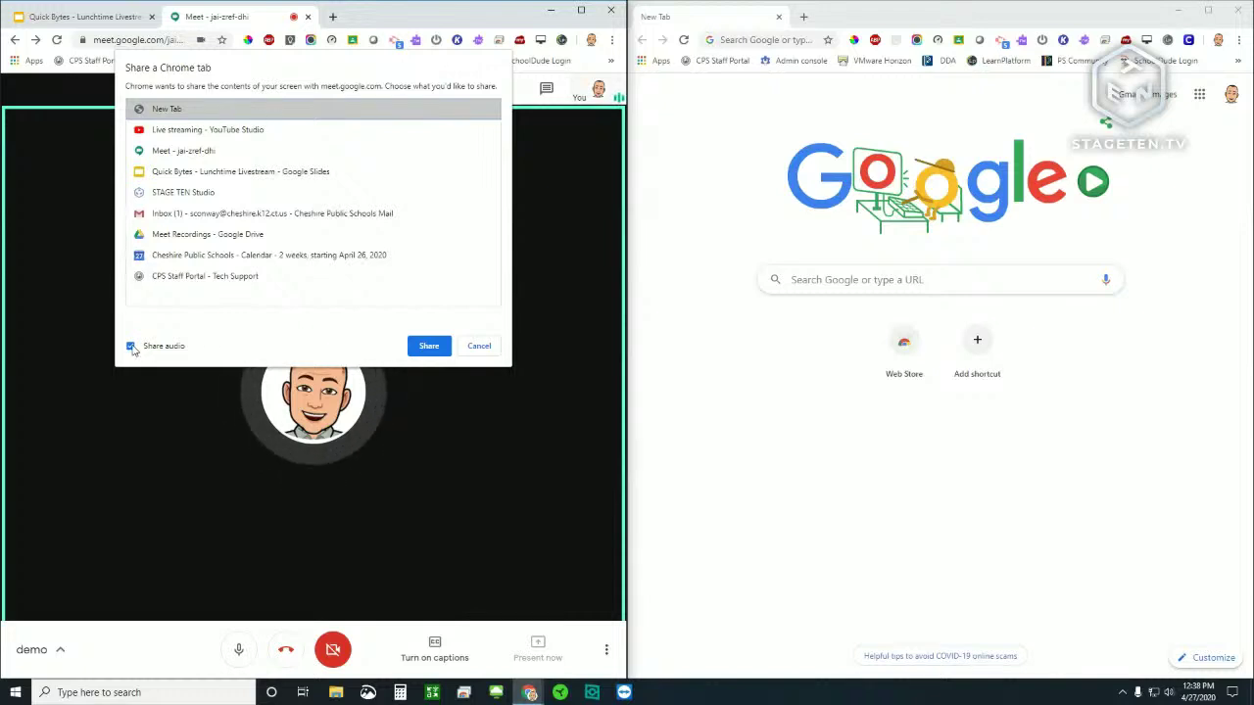
pyautogui.click(428, 347)
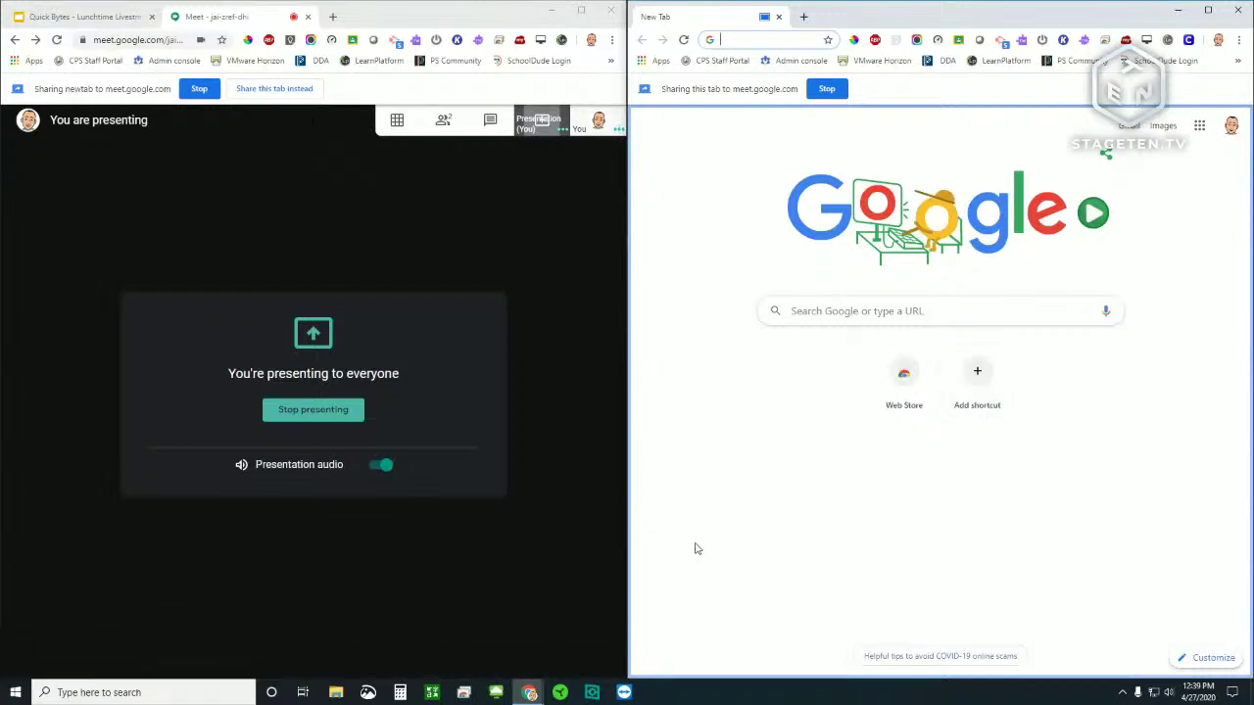
# Start recording the meeting and accept the participant consent notice.
pyautogui.moveTo(572, 549)
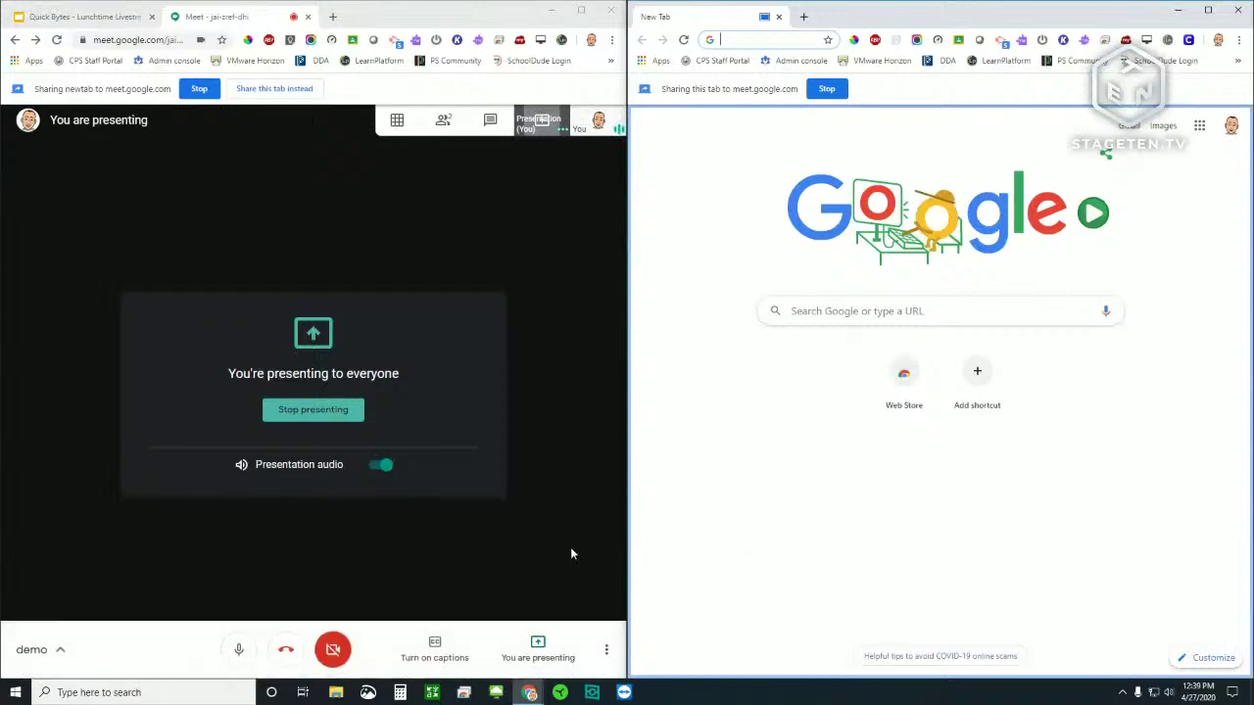
pyautogui.click(606, 652)
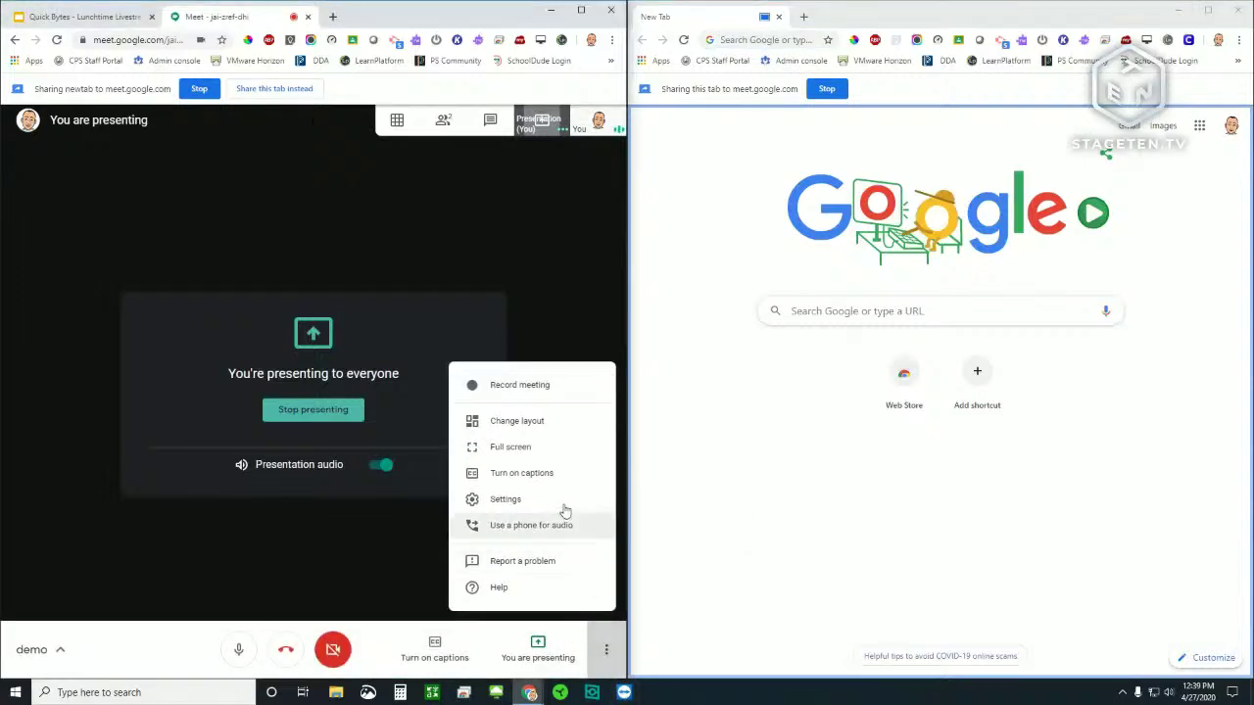
pyautogui.click(536, 388)
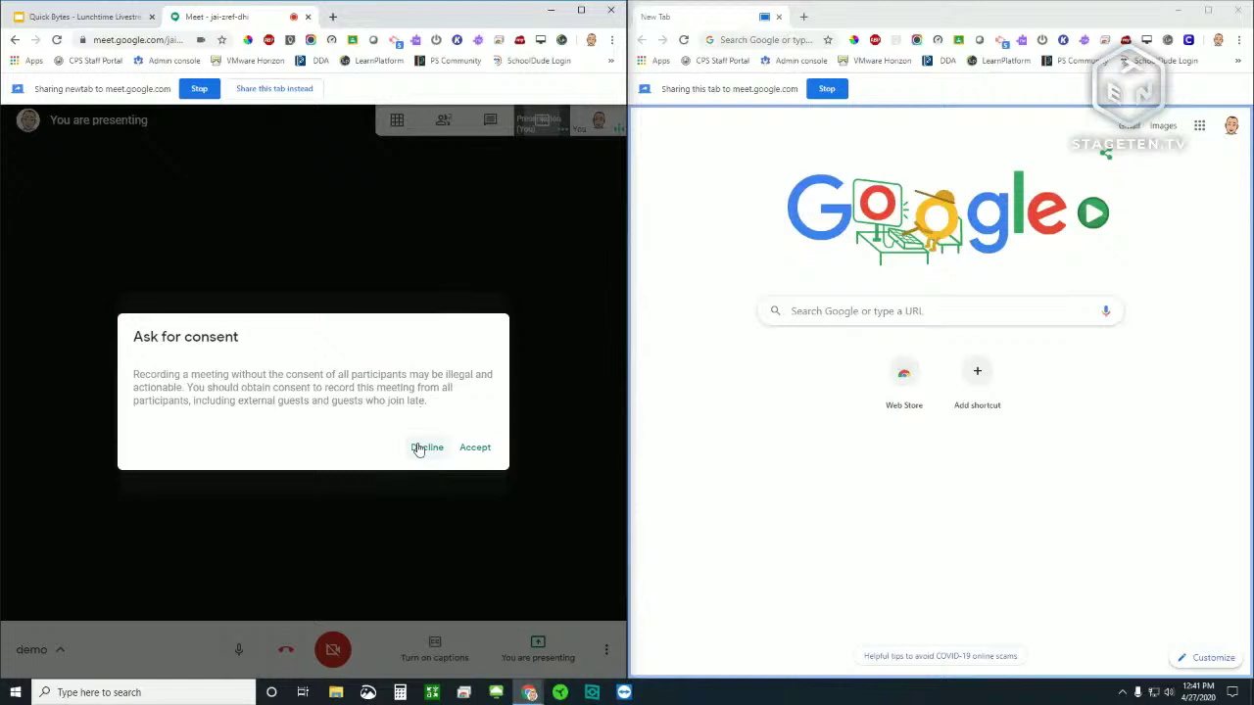
pyautogui.click(475, 450)
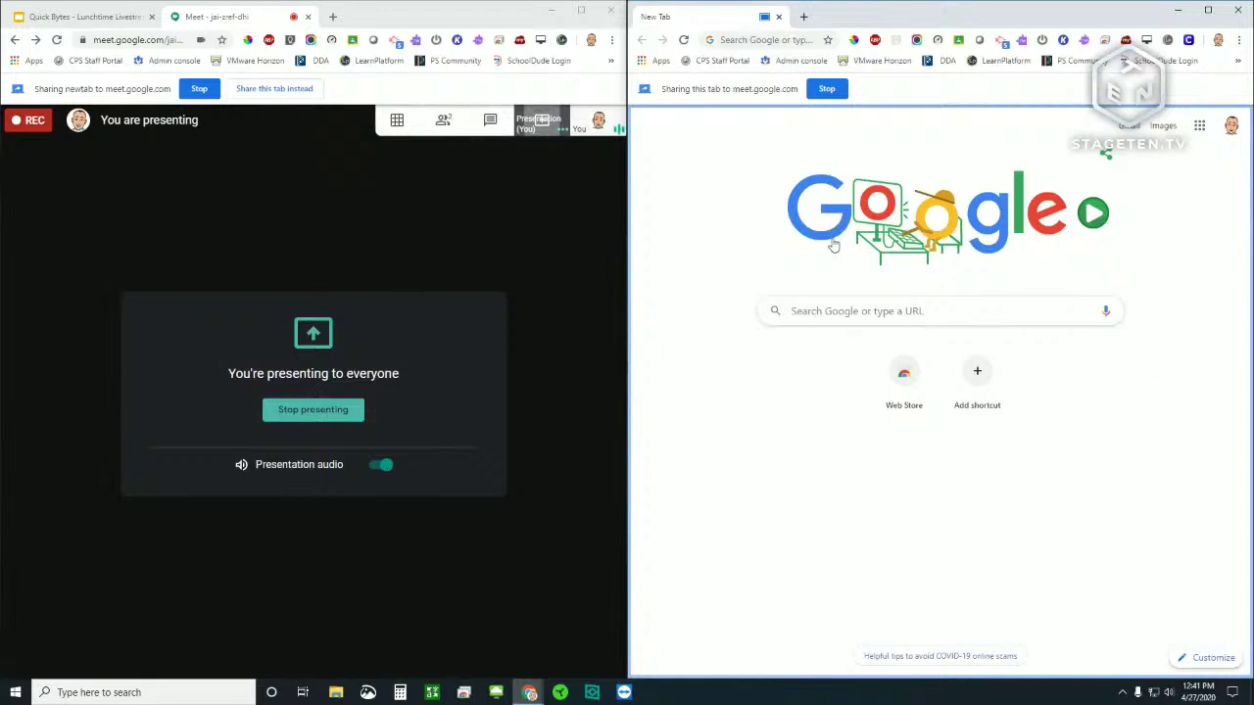
# In the presented tab, go to the Chrome Web Store and open the Google Hangouts extension page.
pyautogui.click(914, 374)
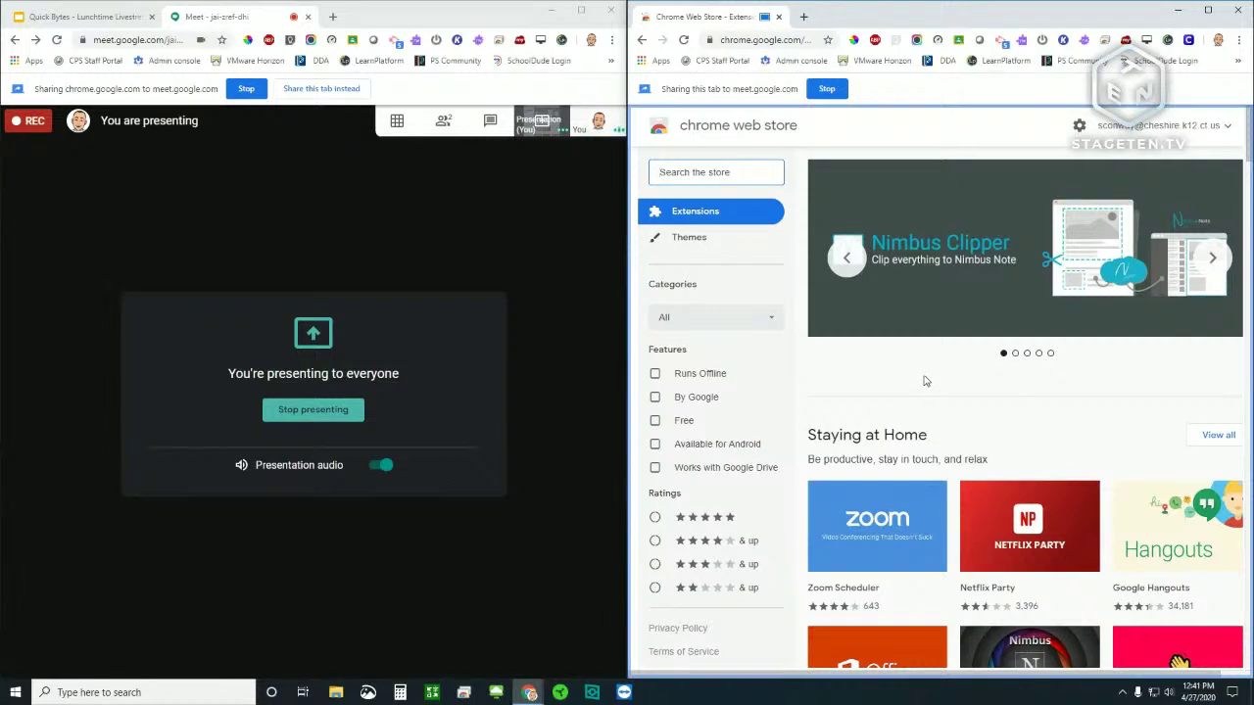
pyautogui.scroll(-2, 1029, 422)
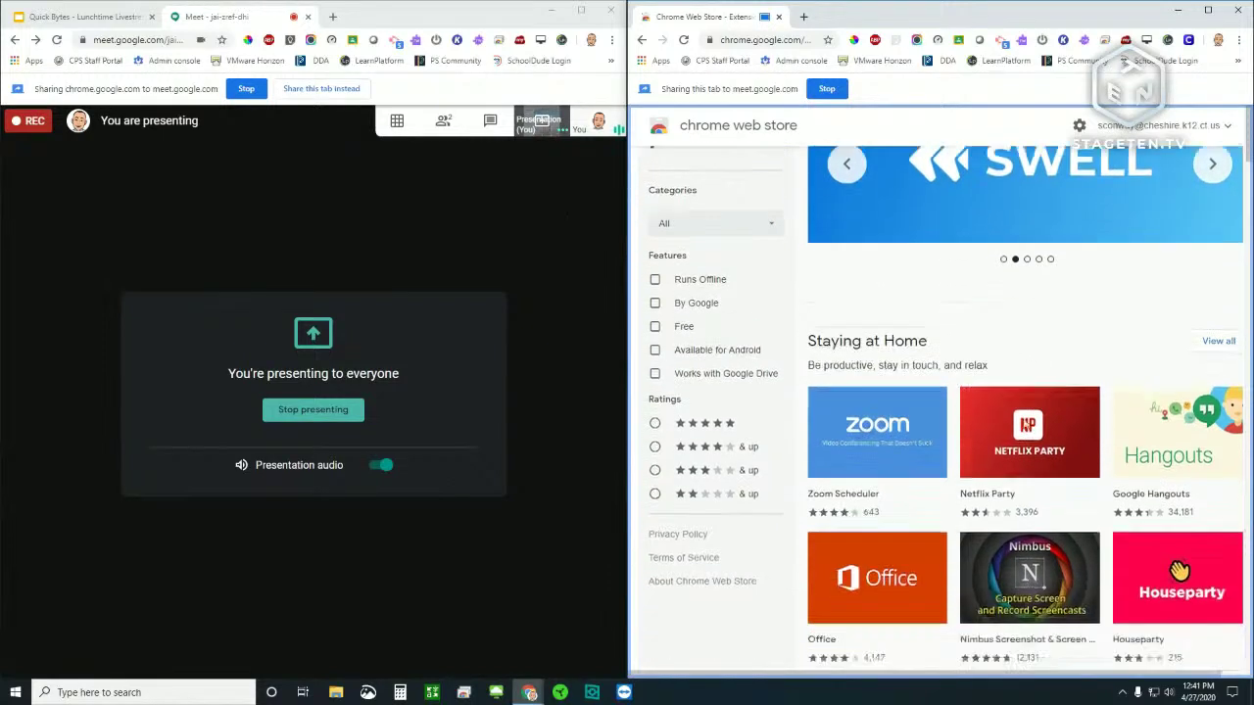
pyautogui.scroll(-2, 1017, 437)
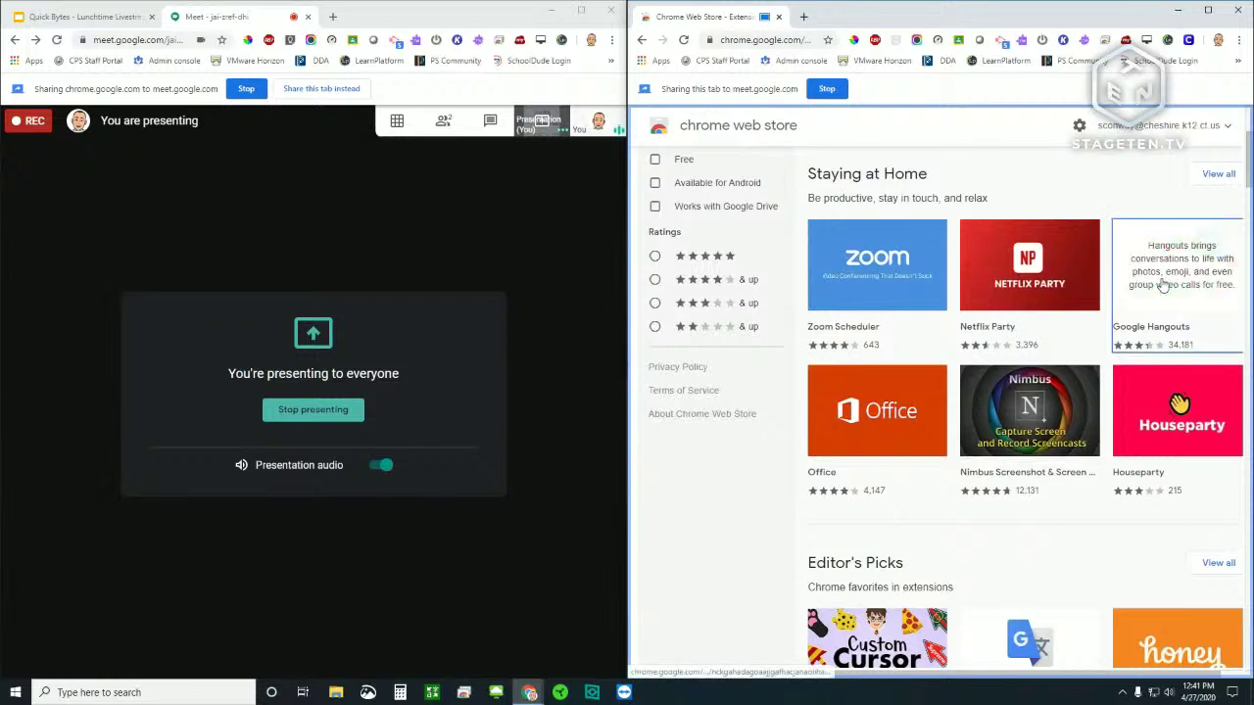
pyautogui.click(1162, 283)
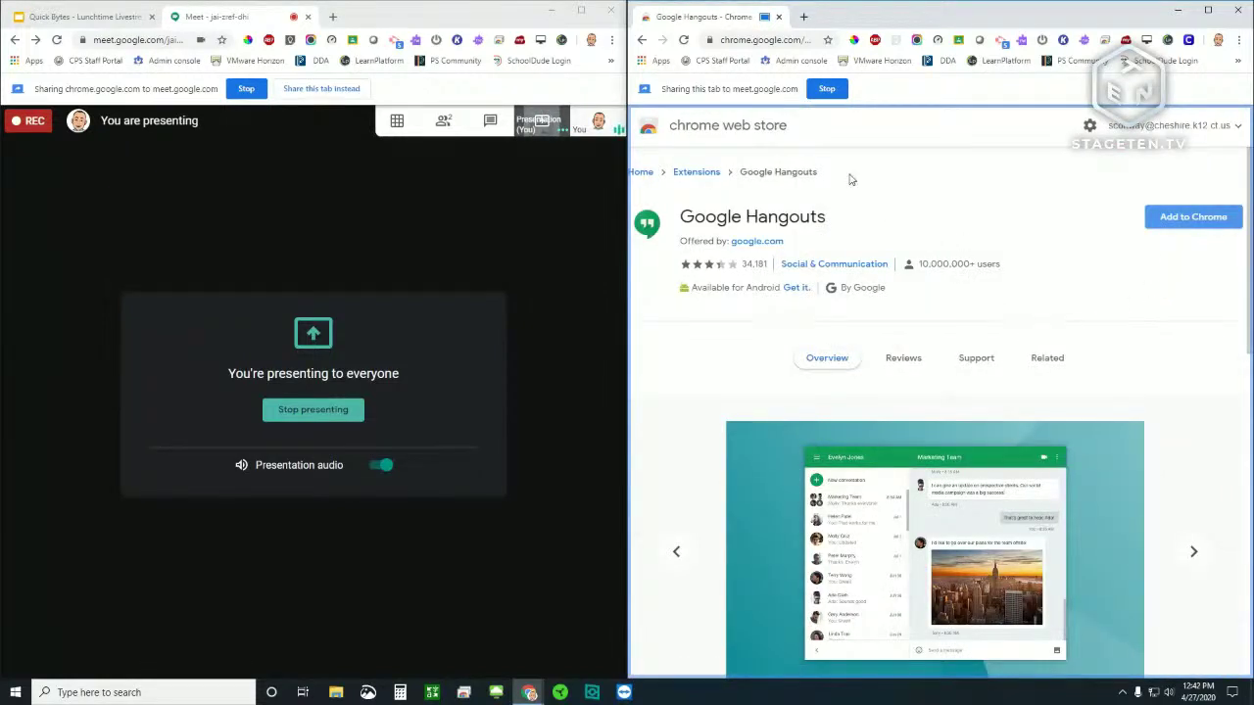
# Go to YouTube in the presented tab, play the "Bohemian Rhapsody on Boomwhackers!" video briefly, and pause it.
pyautogui.click(751, 43)
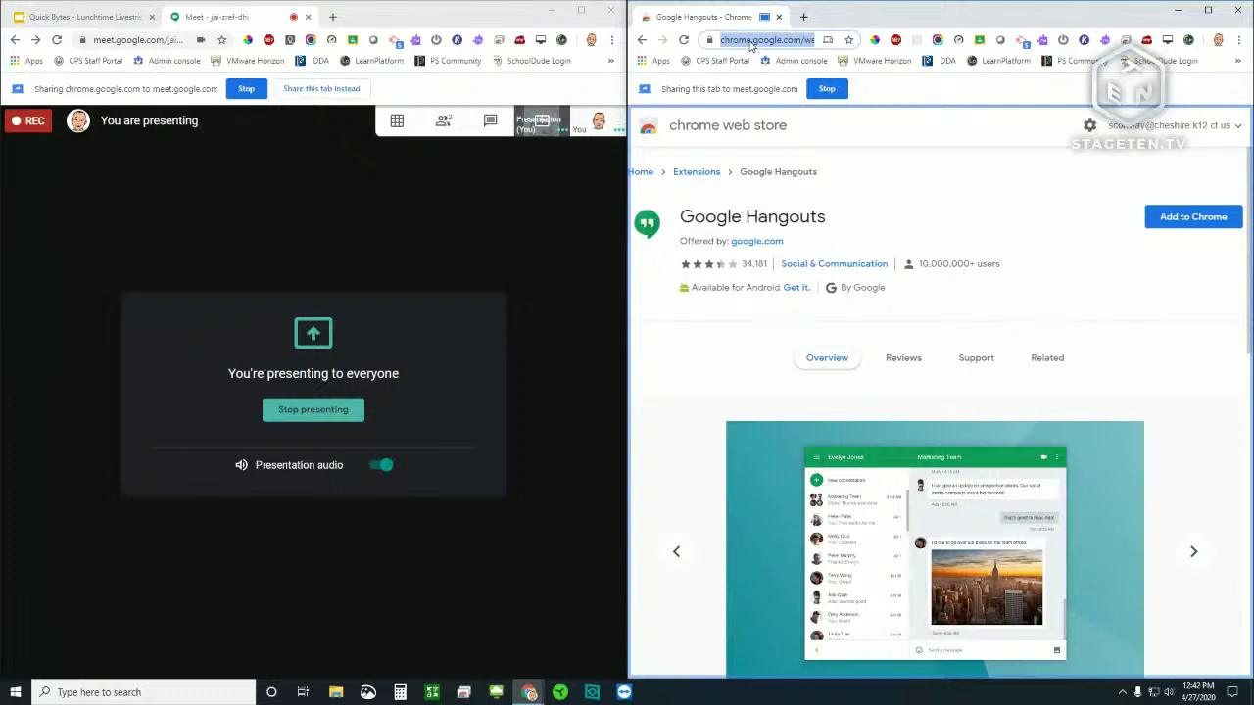
pyautogui.write('youtube')
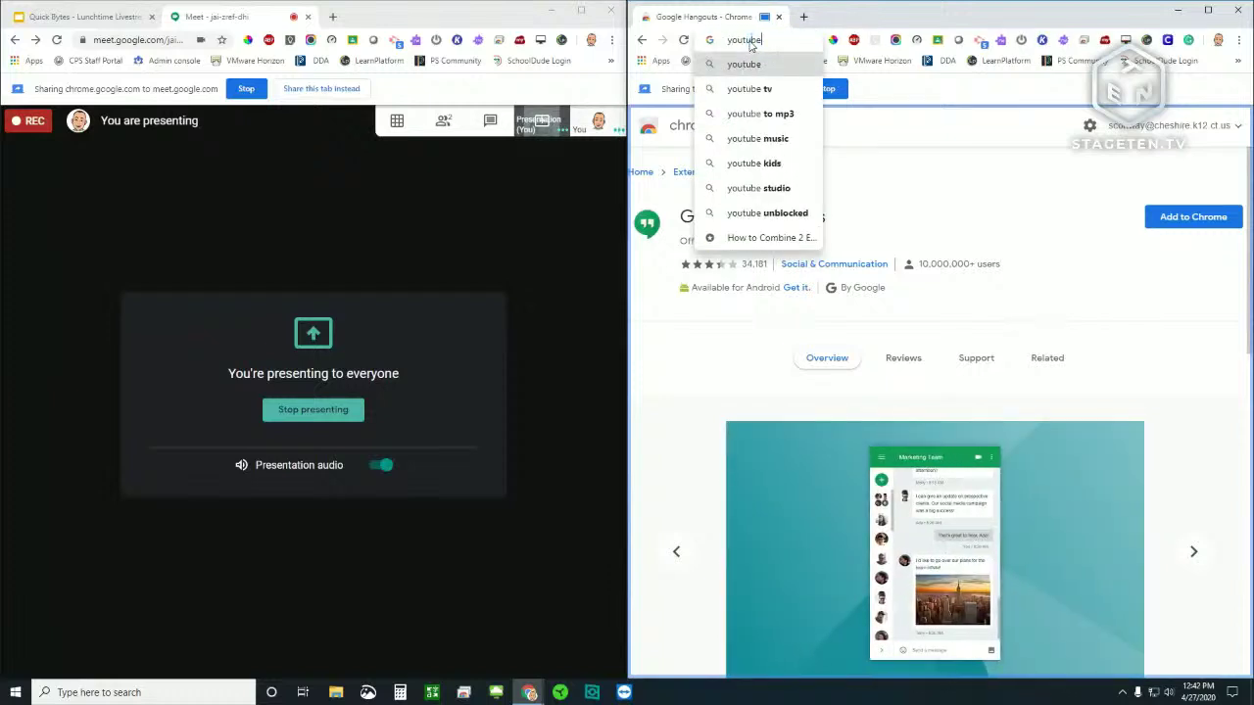
pyautogui.press('Return')
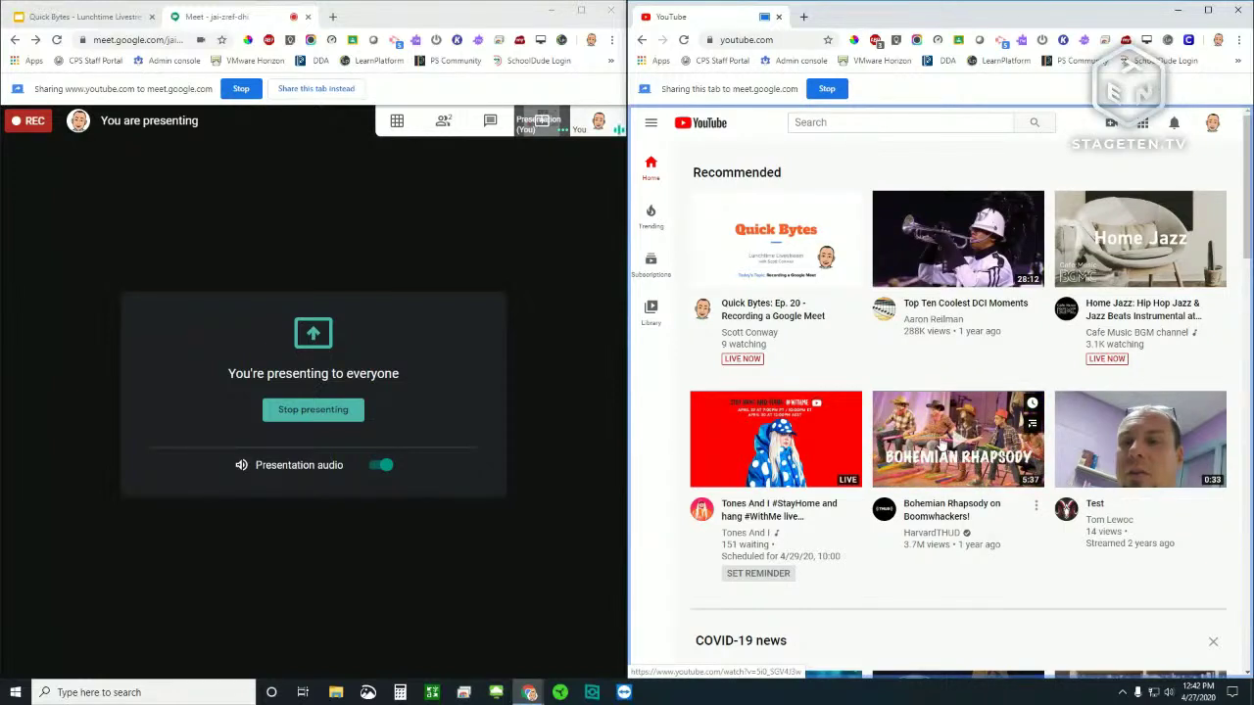
pyautogui.click(937, 447)
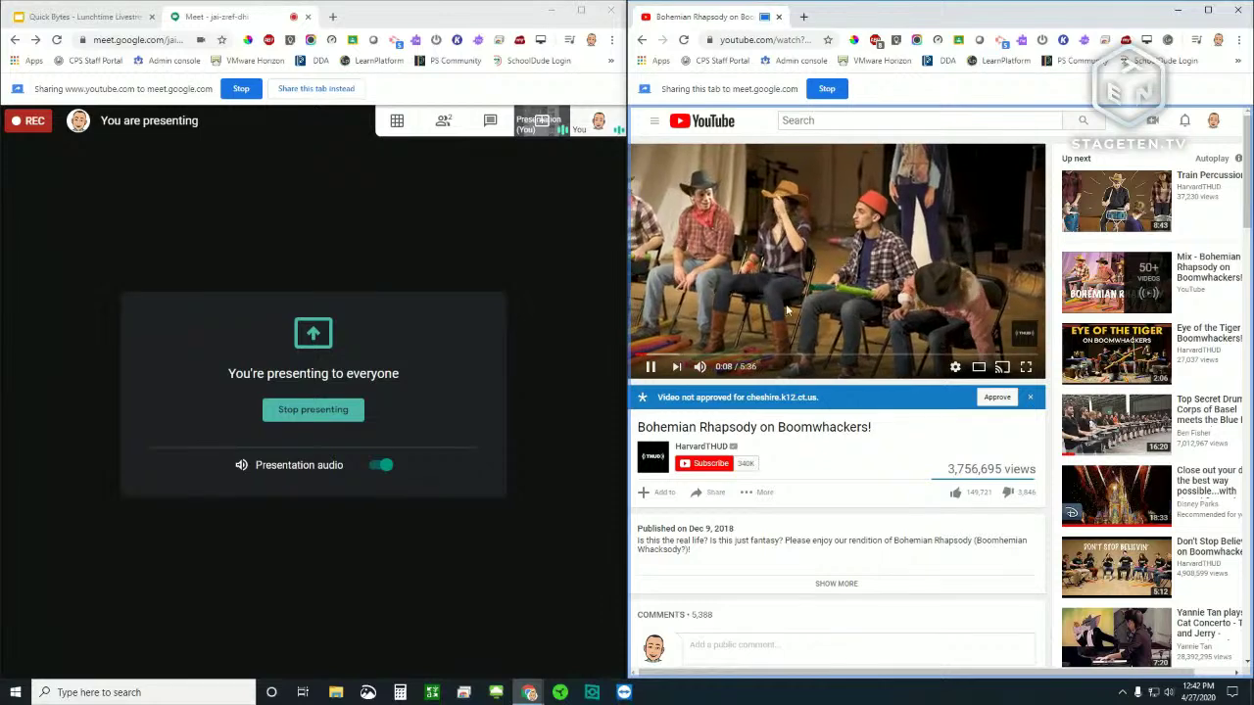
pyautogui.click(648, 369)
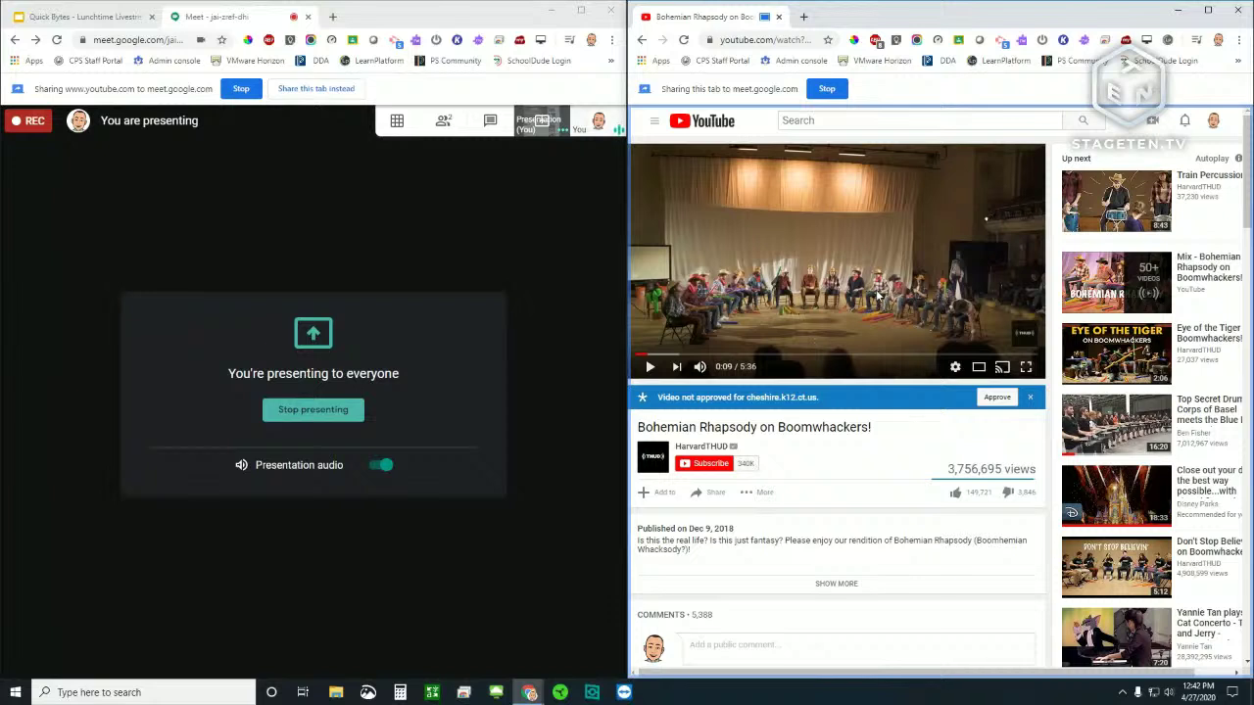
# View the meeting's options for the ongoing presentation without stopping it.
pyautogui.moveTo(413, 468)
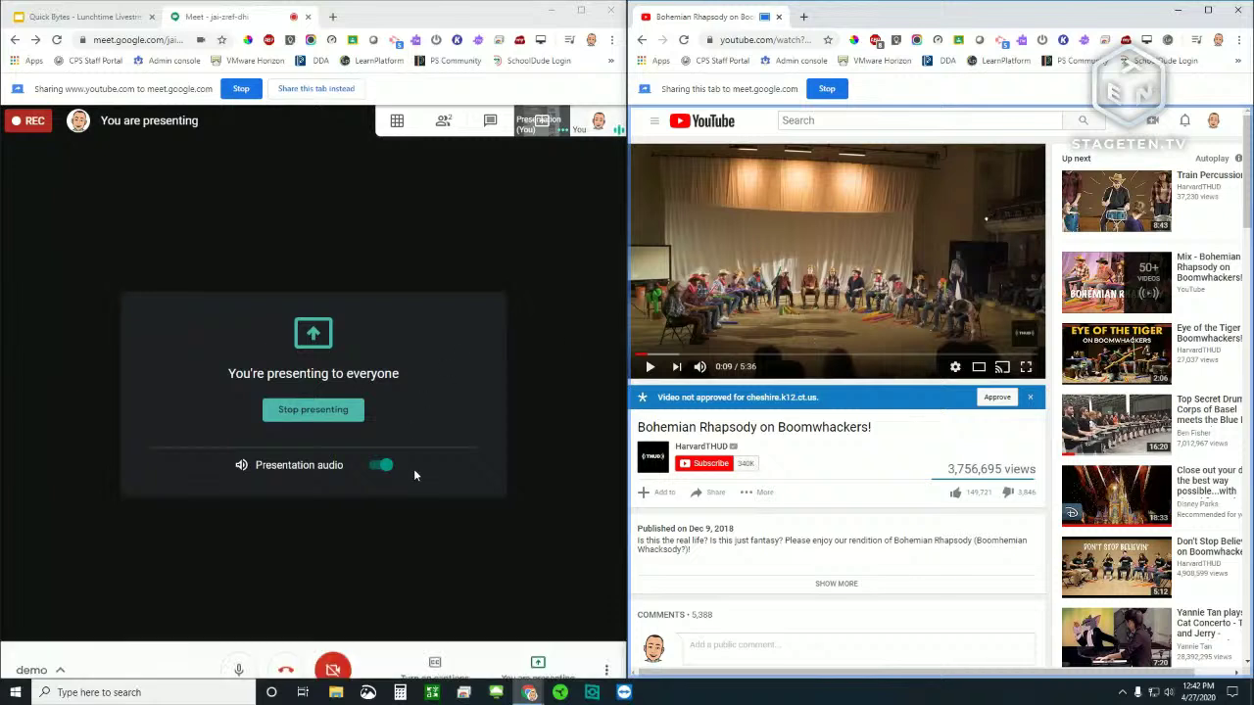
pyautogui.click(561, 658)
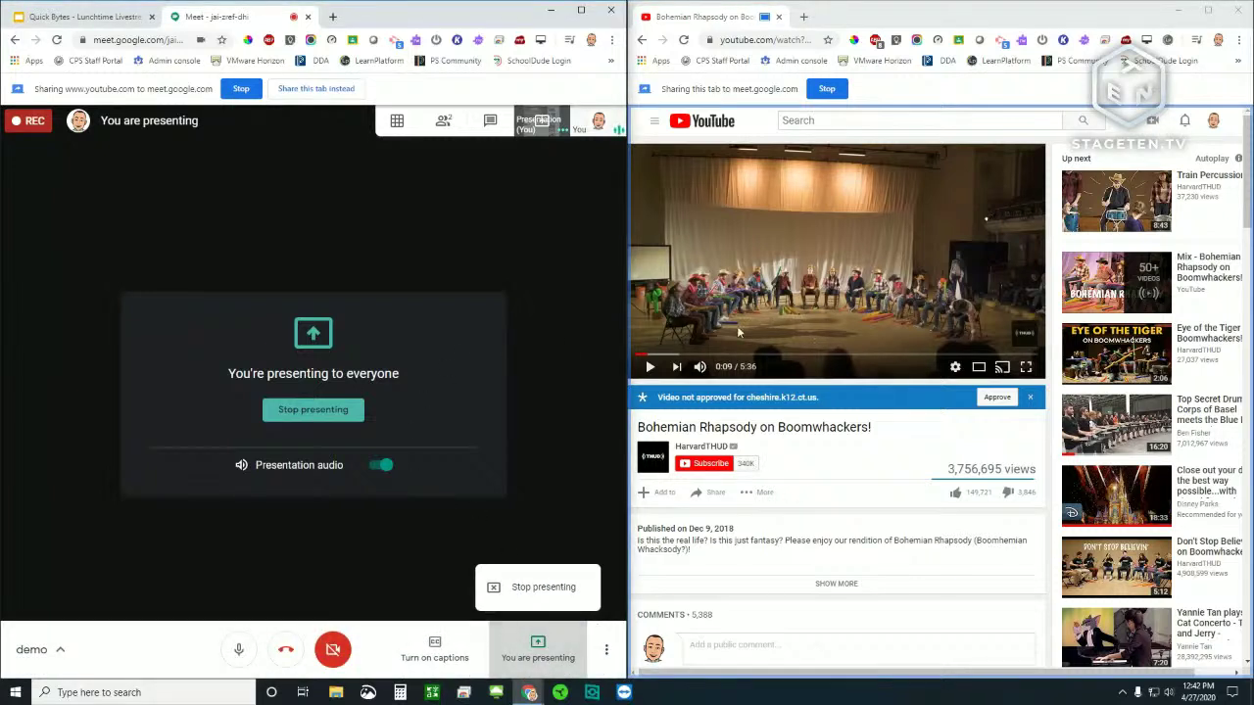
pyautogui.click(889, 103)
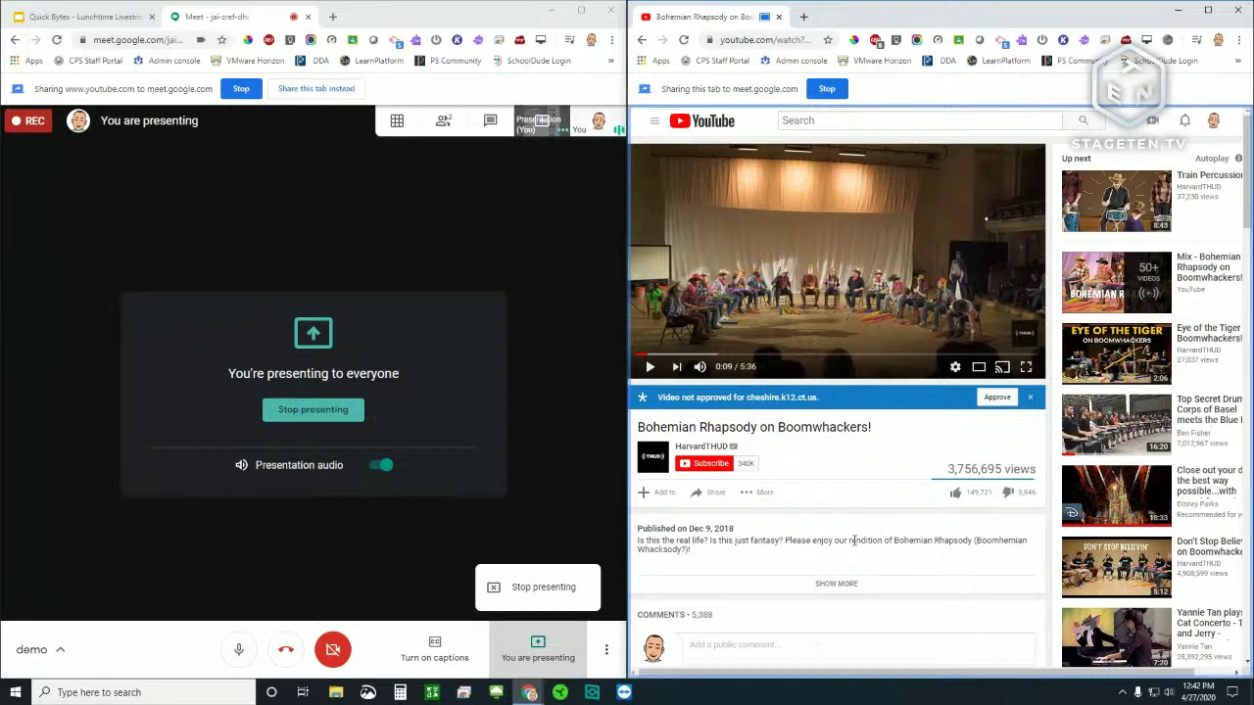
# Load google.com in the presented tab, open the doodle's page on popular Google Doodle games, and browse it.
pyautogui.click(730, 41)
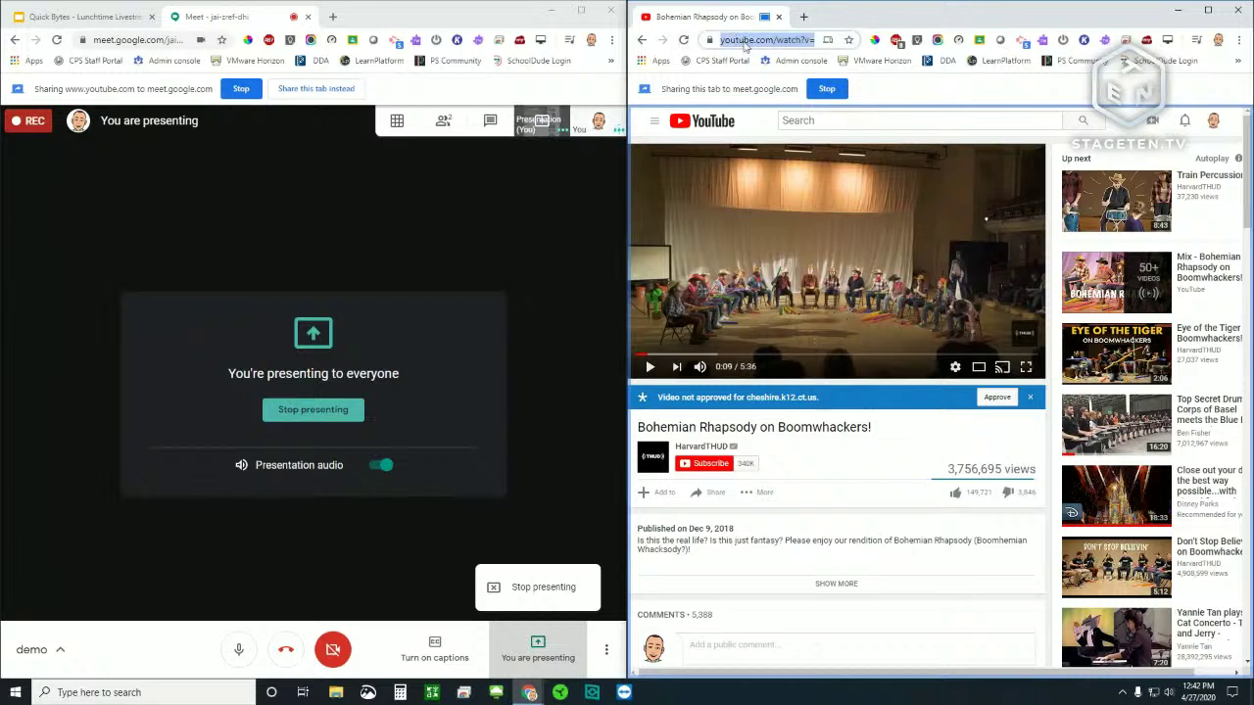
pyautogui.write('google.com')
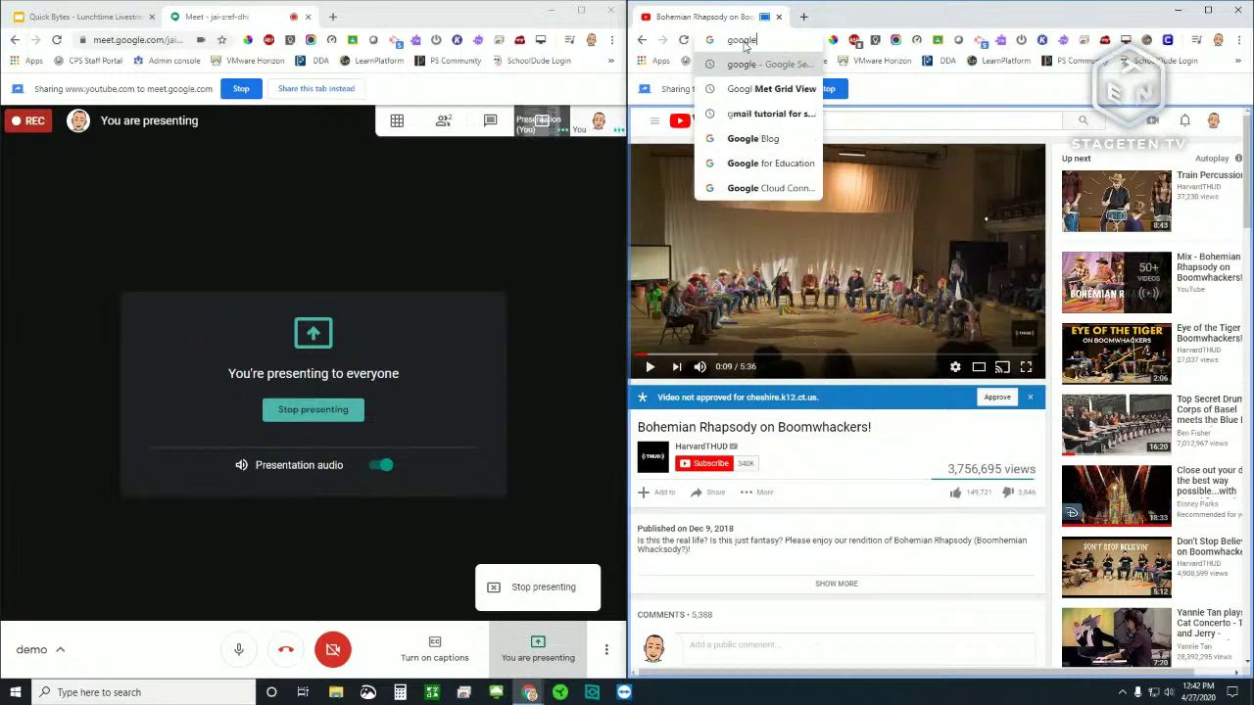
pyautogui.press('Return')
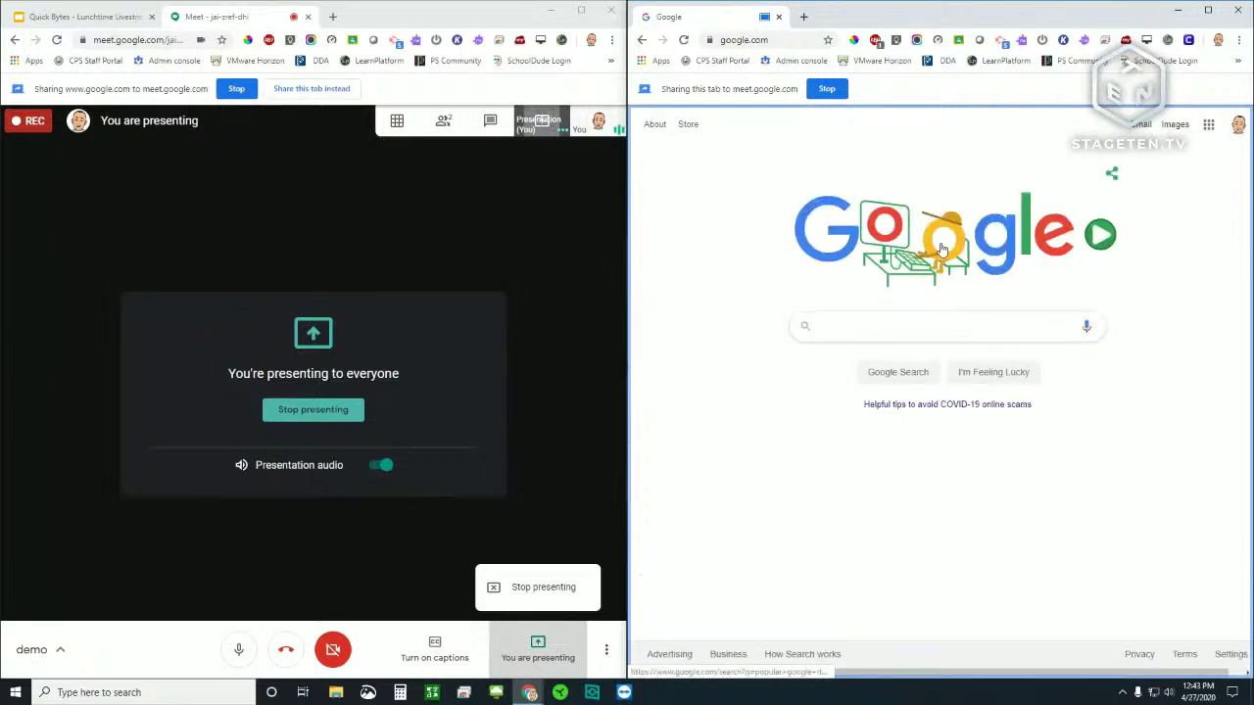
pyautogui.click(940, 248)
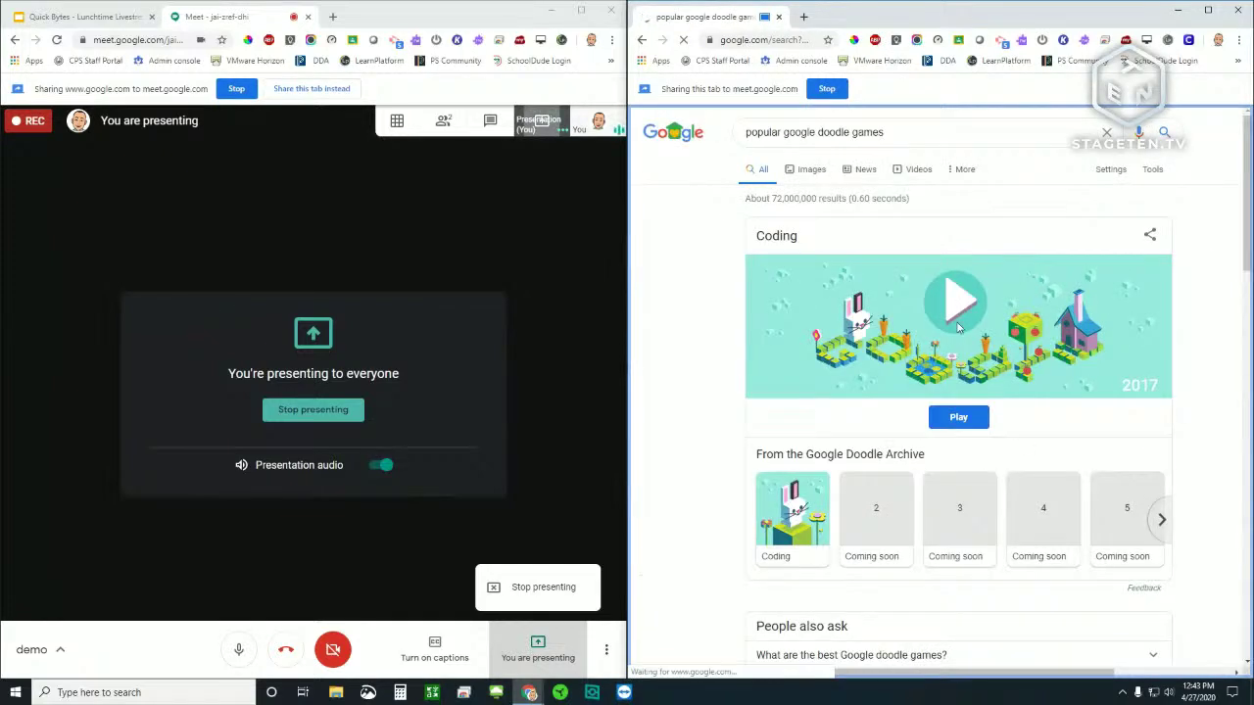
pyautogui.scroll(-4, 794, 411)
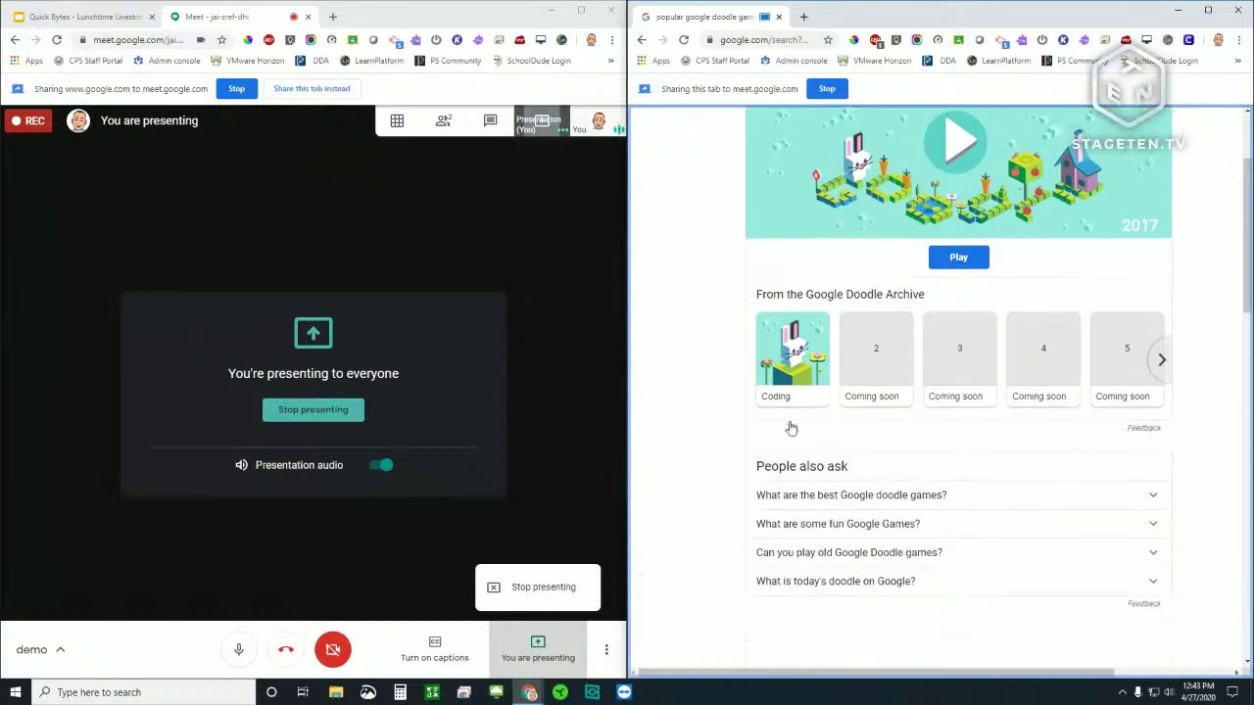
pyautogui.scroll(4, 800, 434)
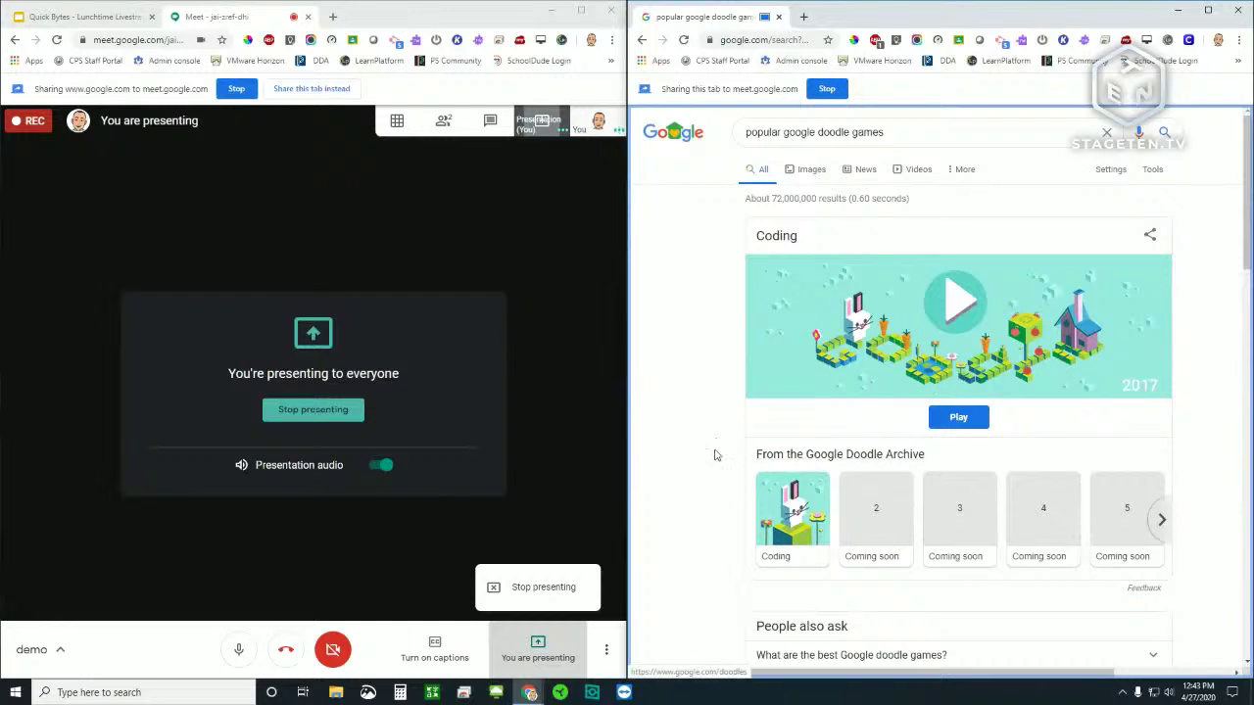
# Stop the meeting recording and confirm saving it to Google Drive.
pyautogui.click(608, 653)
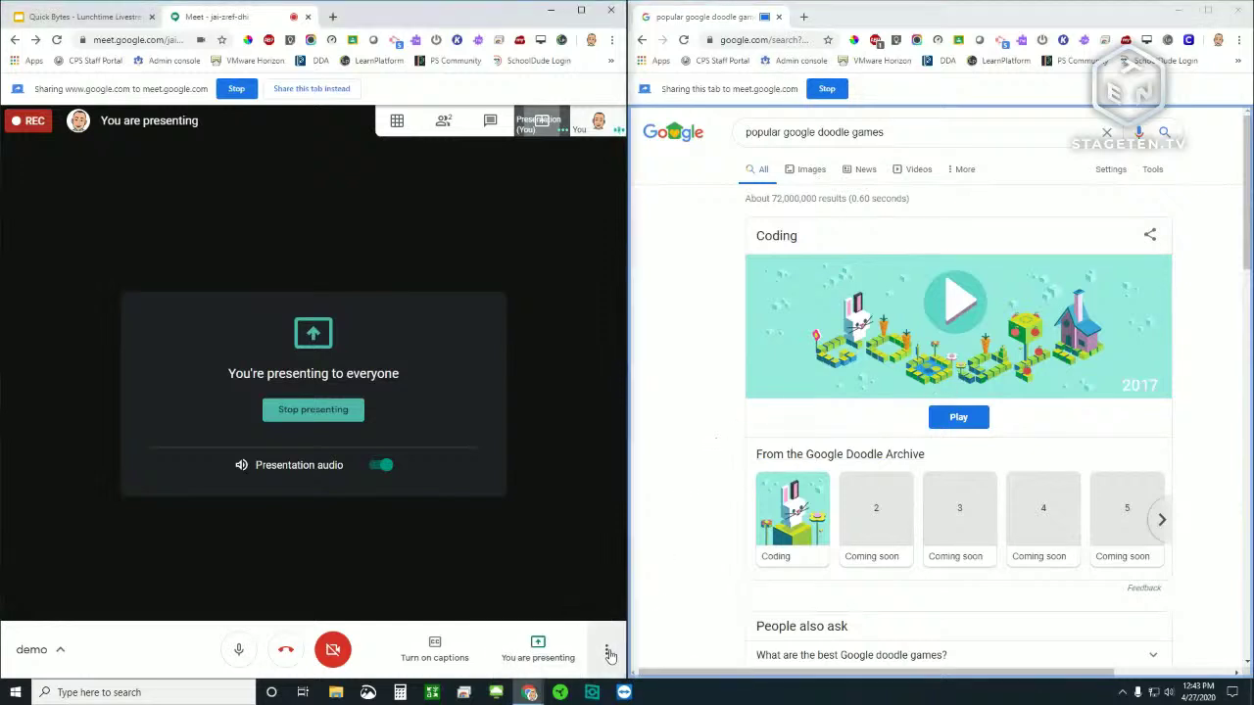
pyautogui.click(608, 652)
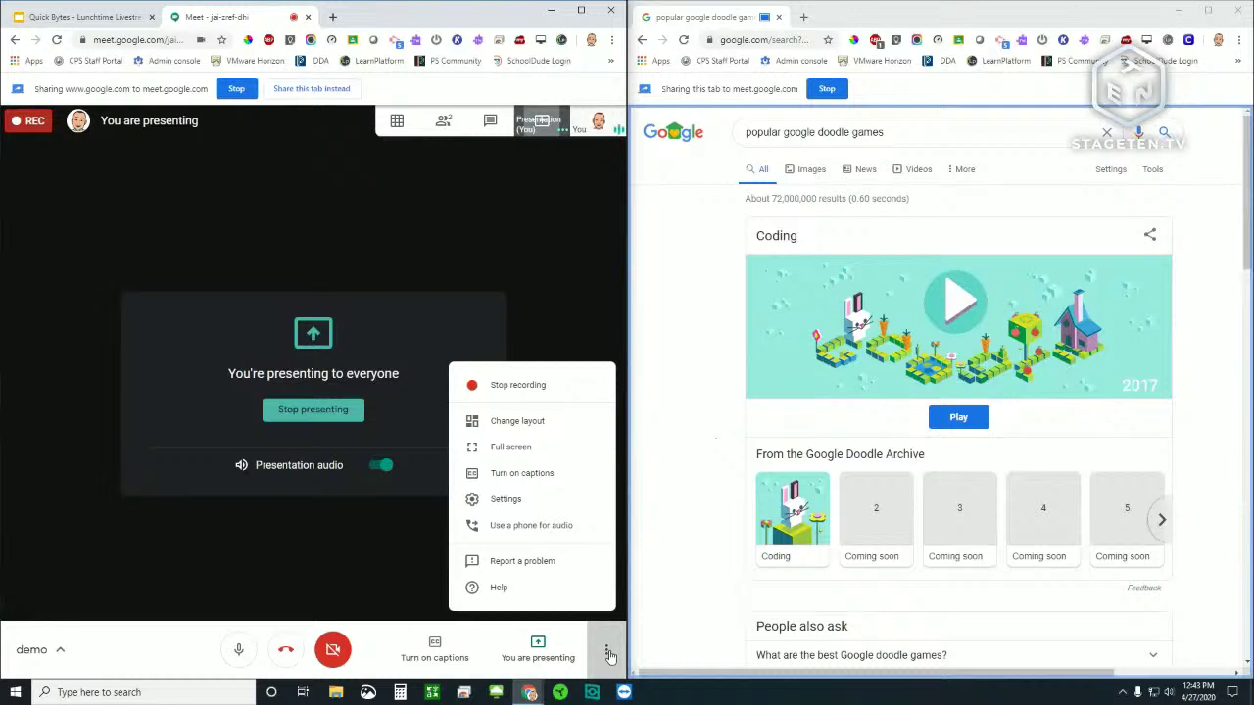
pyautogui.click(529, 386)
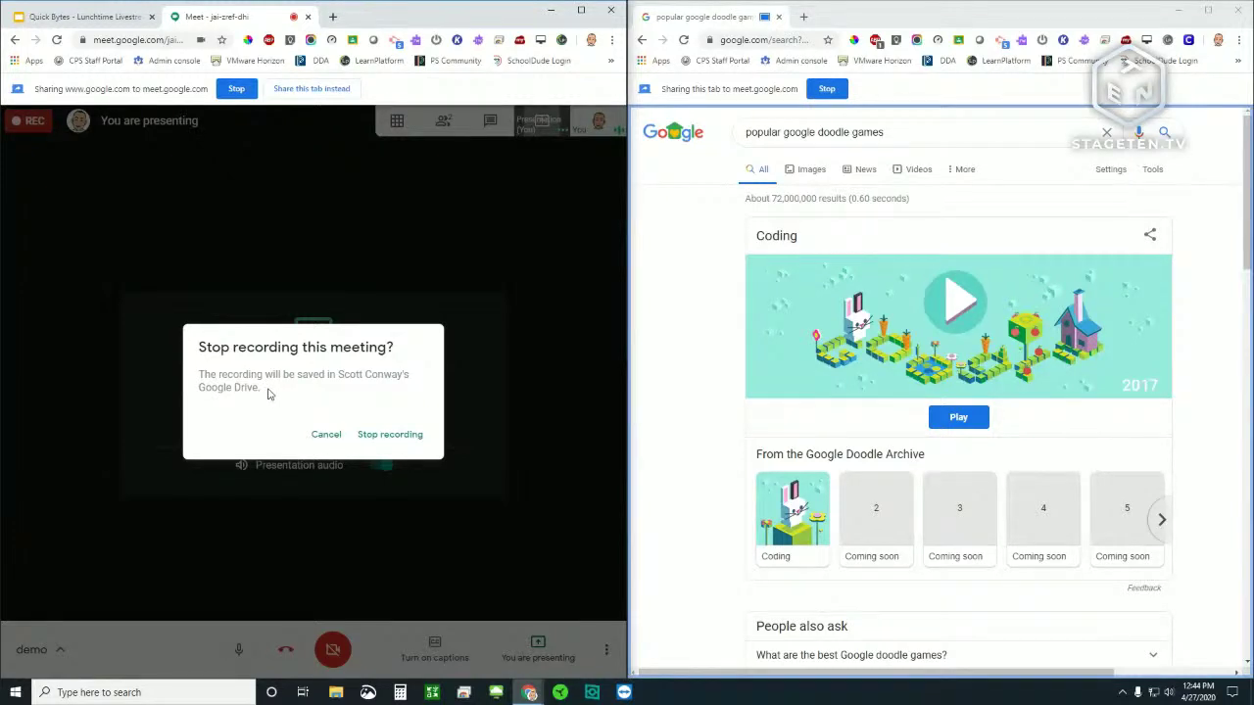
pyautogui.click(404, 436)
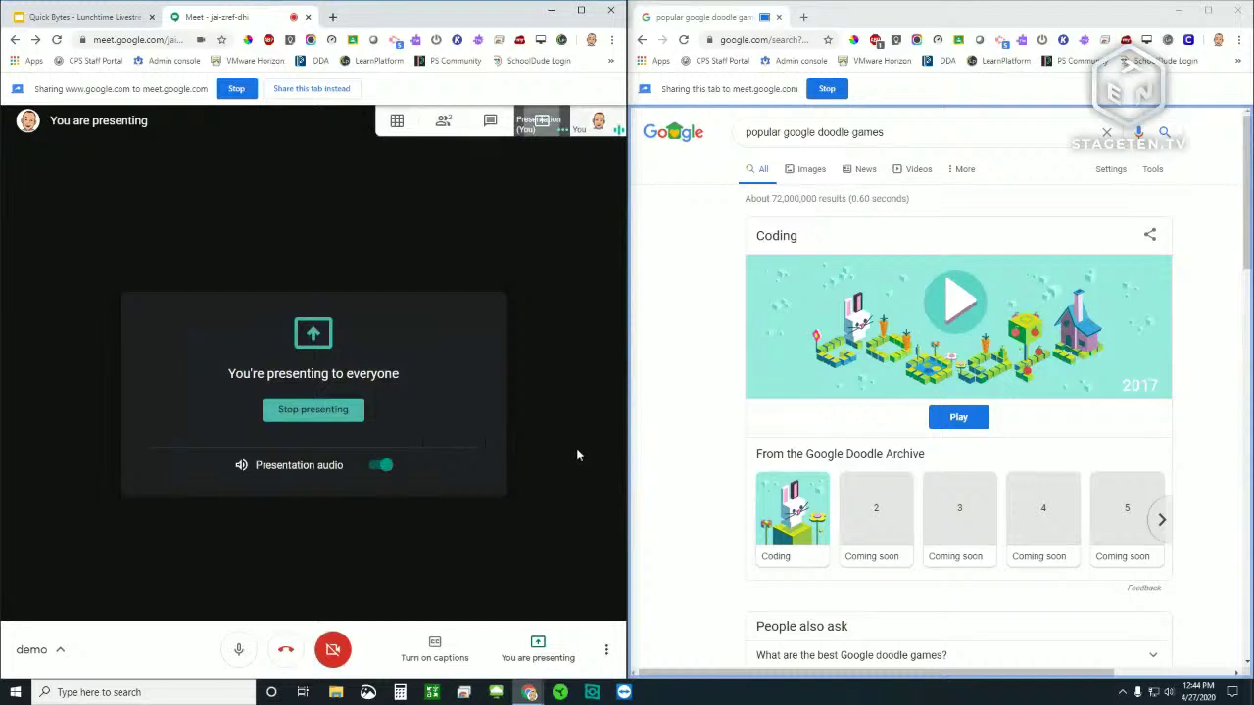
pyautogui.click(716, 338)
pyautogui.scroll(-2, 730, 419)
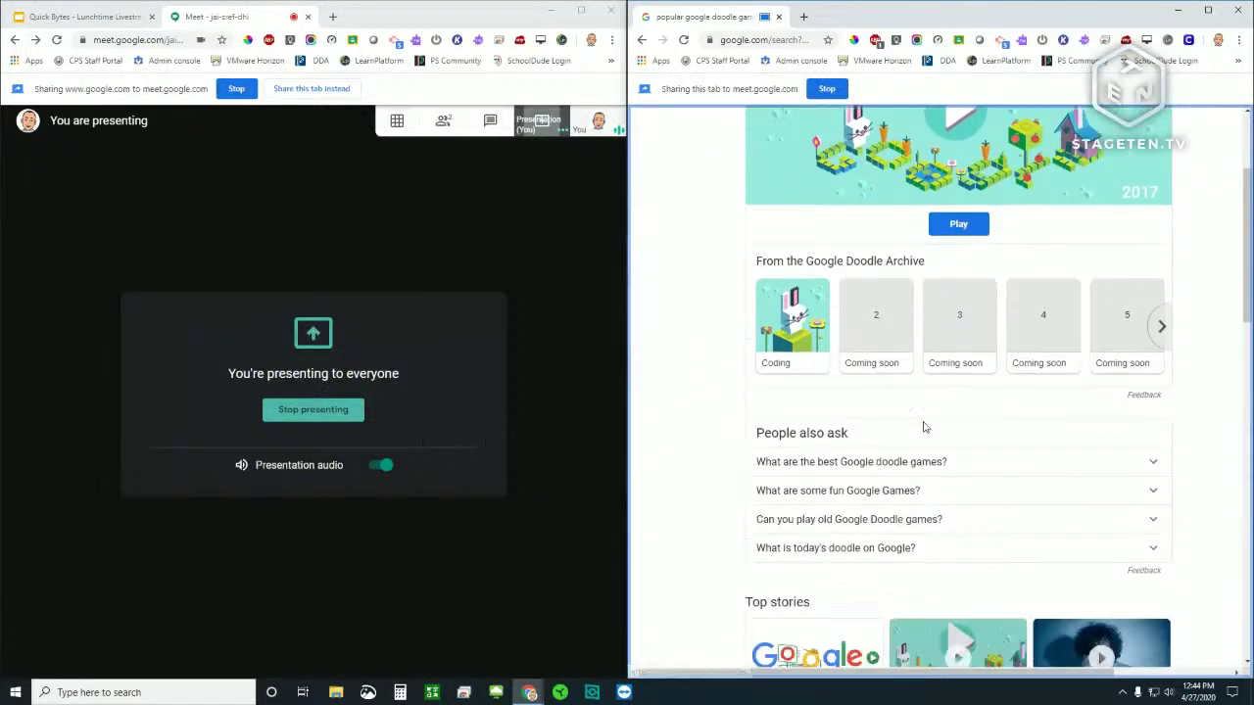
# Stop presenting the Google search results tab to the meeting.
pyautogui.scroll(1, 751, 434)
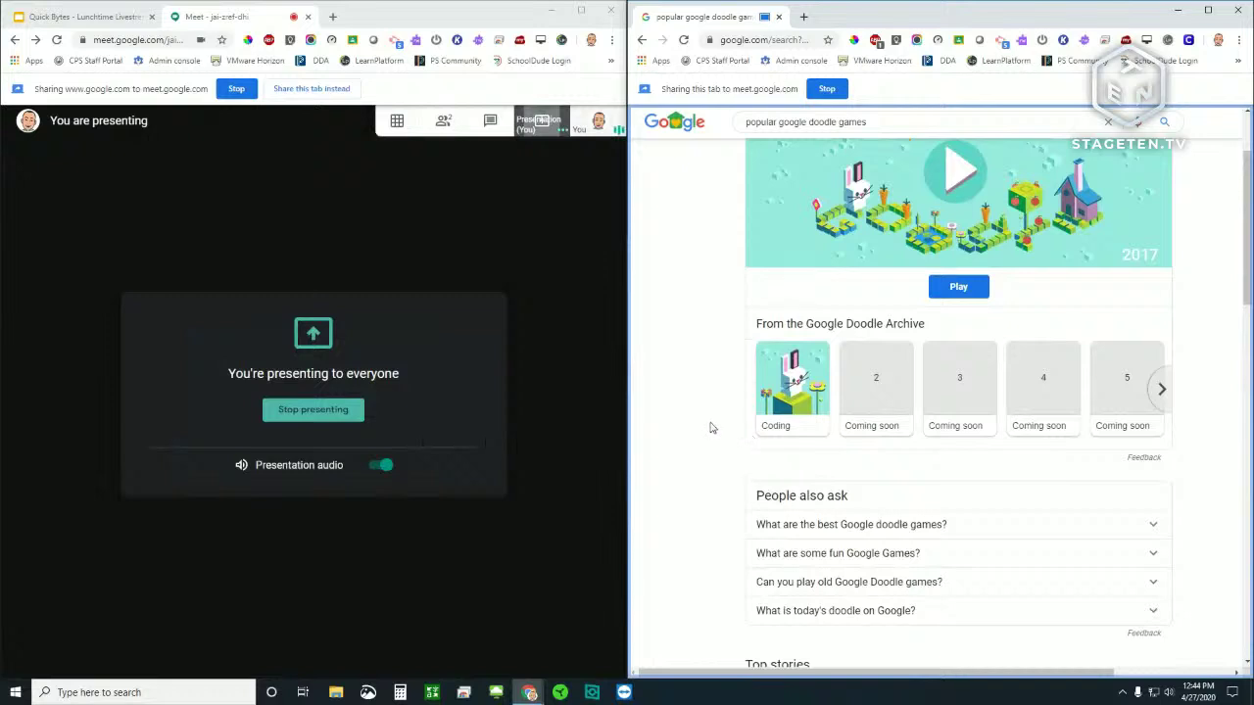
pyautogui.moveTo(596, 435)
pyautogui.moveTo(563, 501)
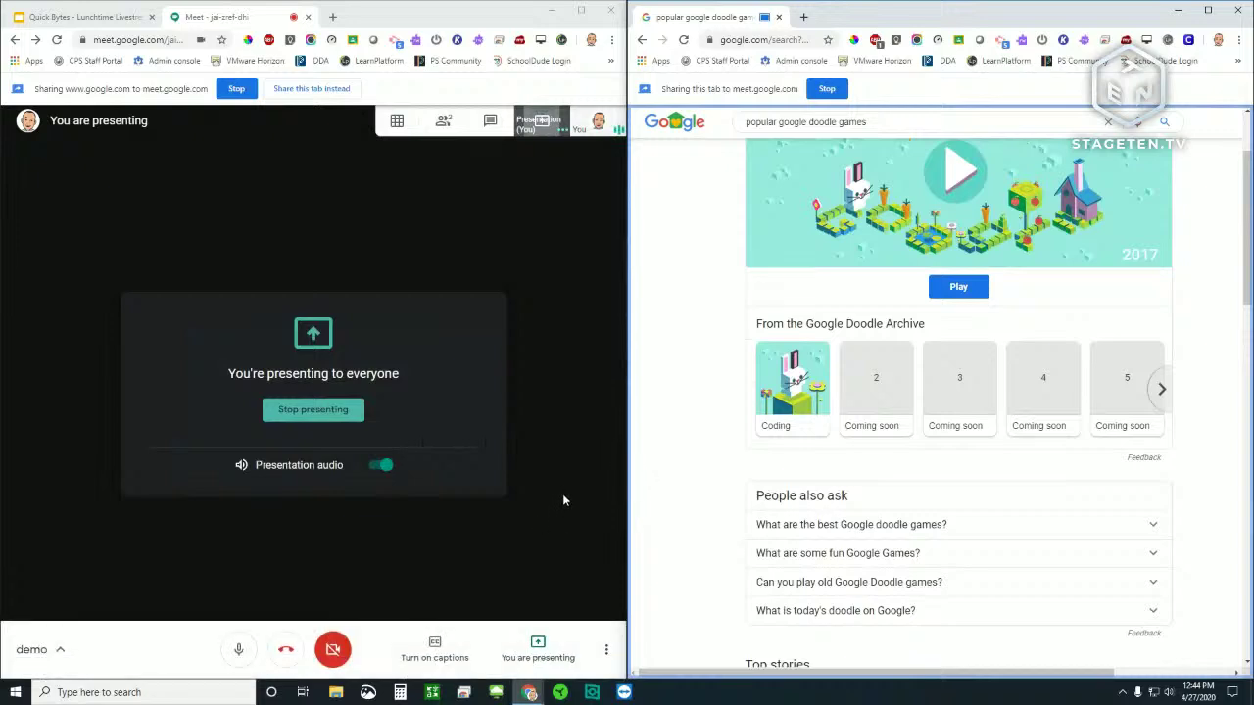
pyautogui.click(540, 657)
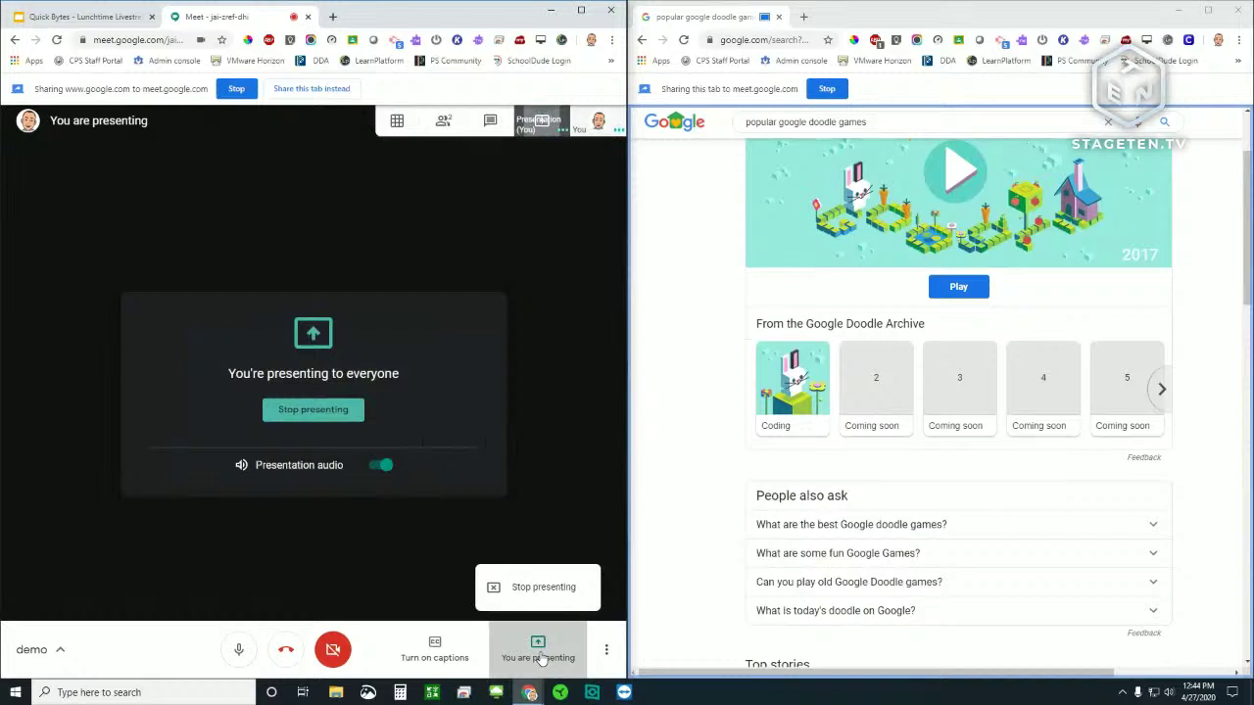
pyautogui.click(541, 589)
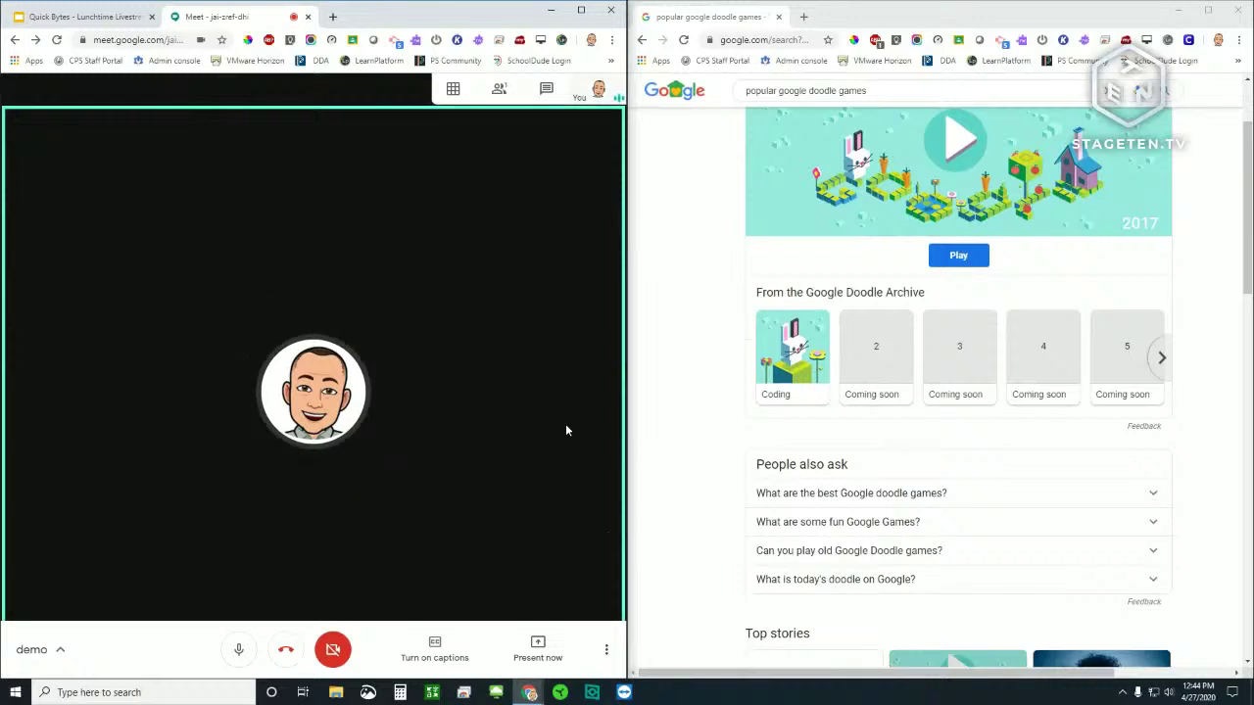
# Close the separate browser window with the Google Doodle search results, and leave the meeting from its maximized window.
pyautogui.click(1238, 10)
pyautogui.click(591, 10)
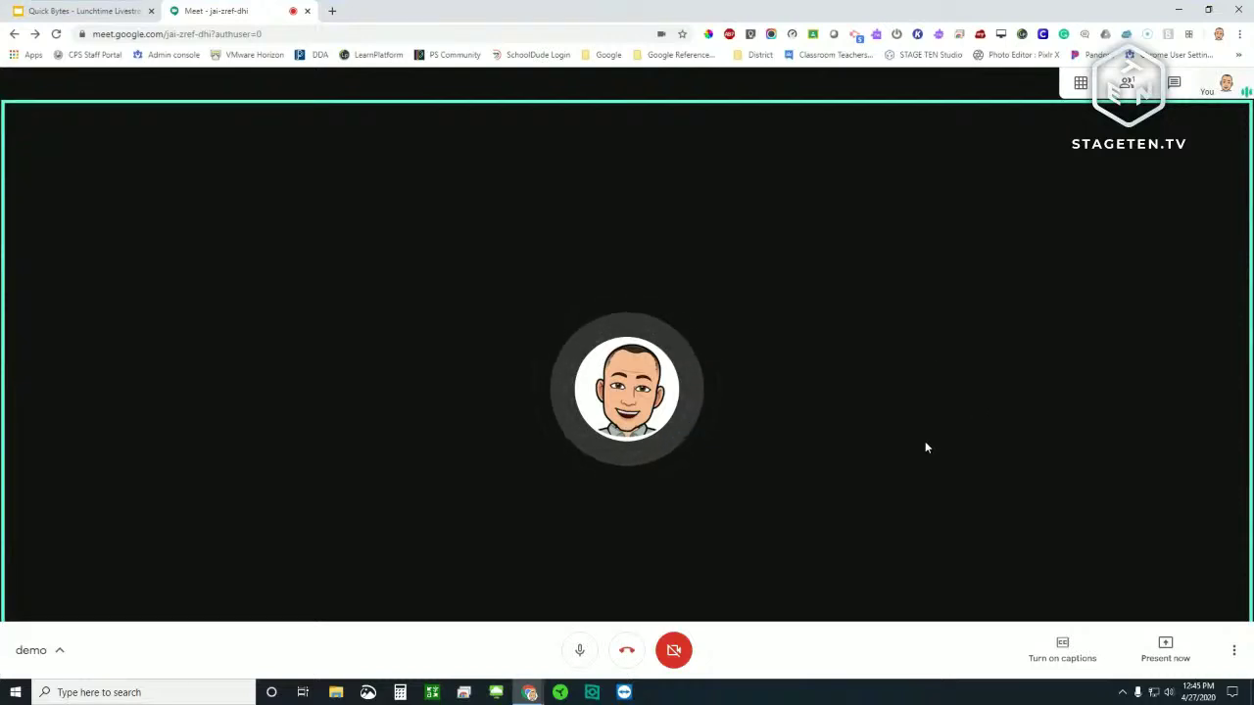
pyautogui.click(628, 650)
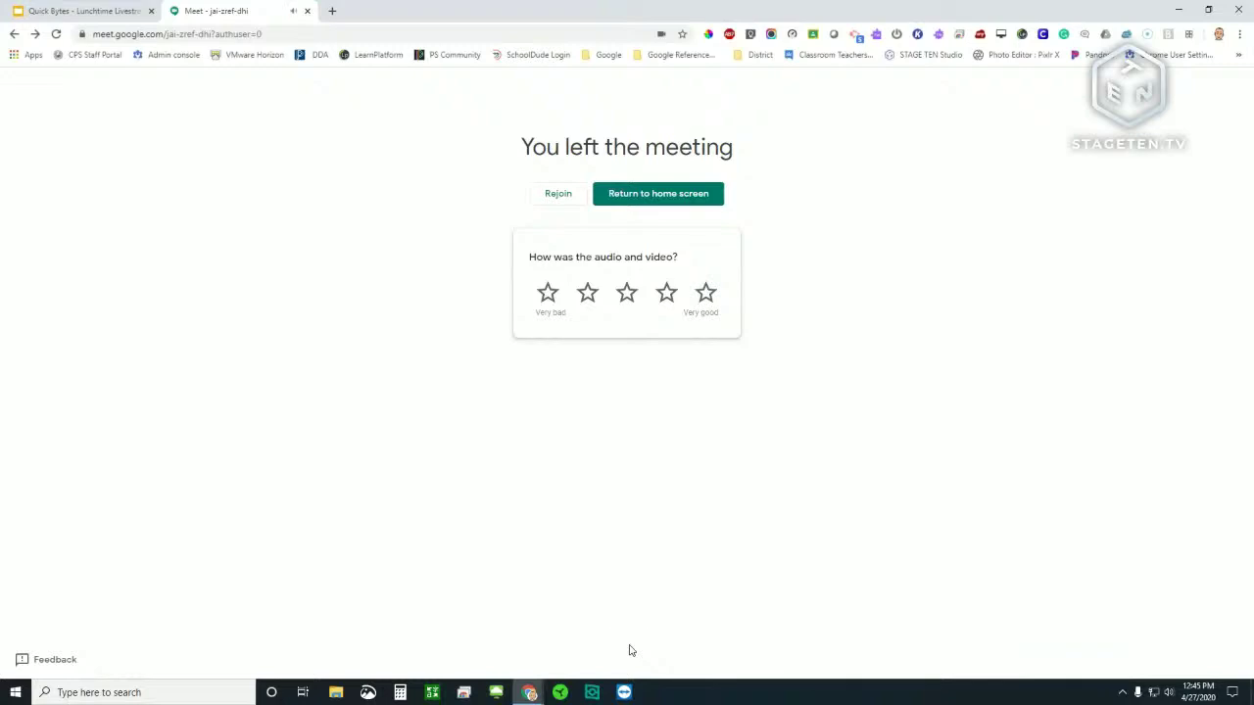